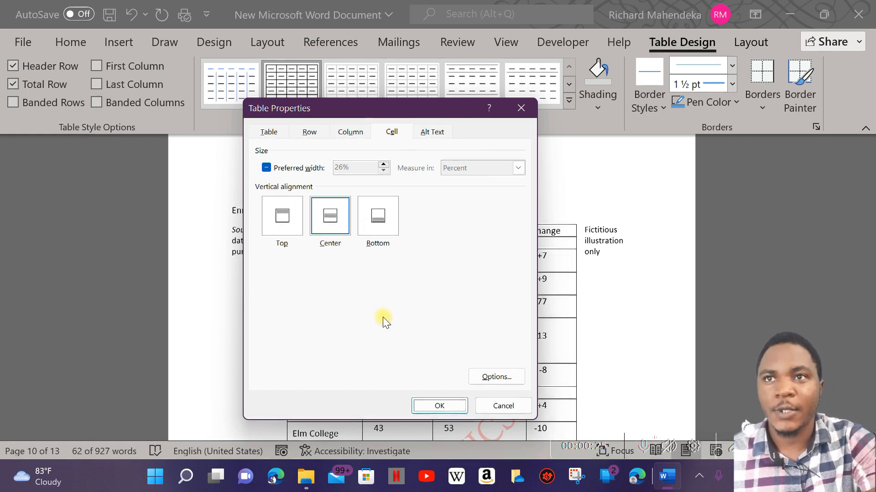
- Give the enrollment table the alt text title "title" and the description "hii ni aleti"
left_click(433, 133)
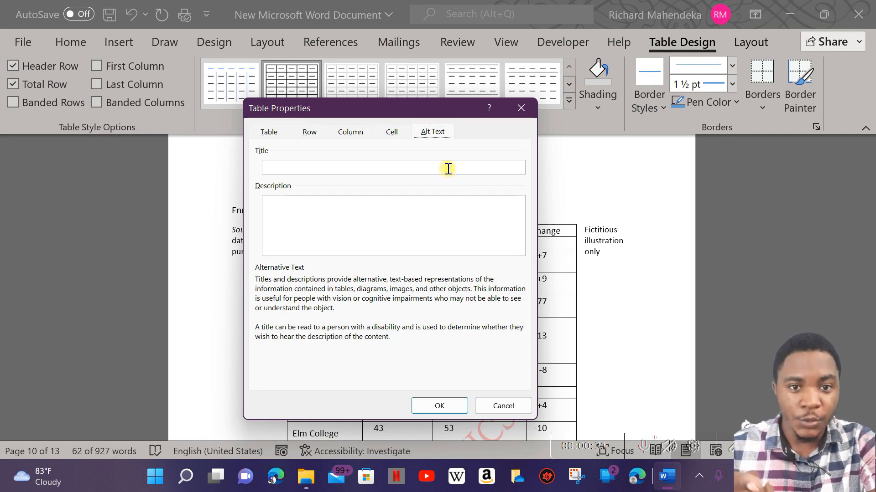
left_click(291, 169)
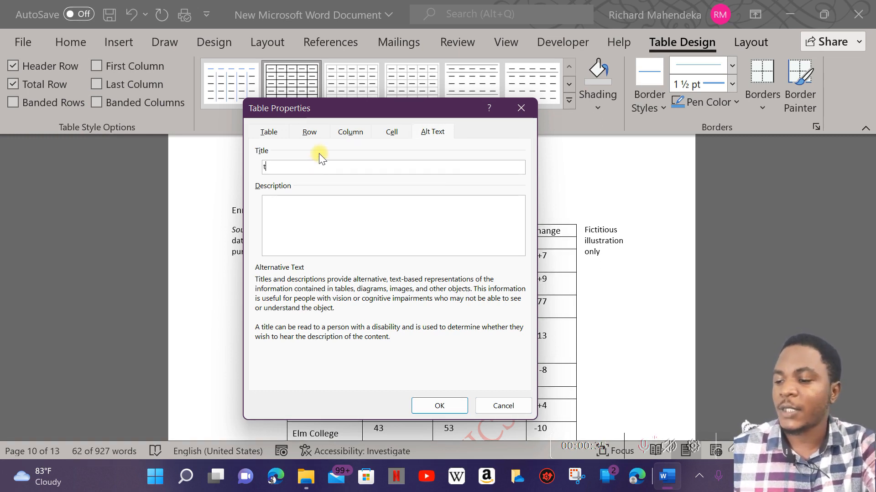
type("title")
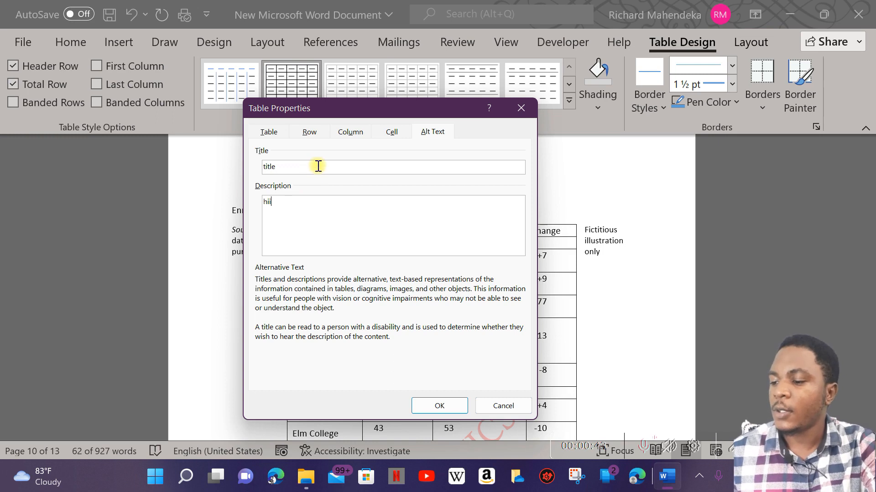
type("i")
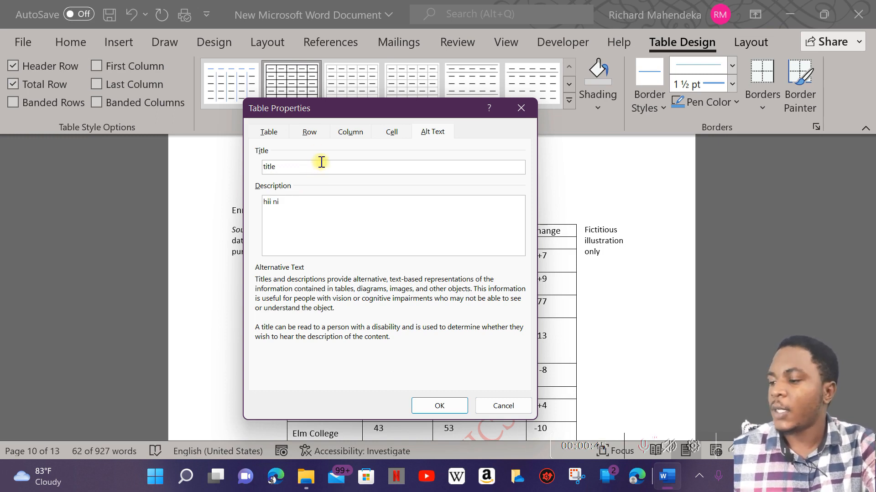
type(" alet")
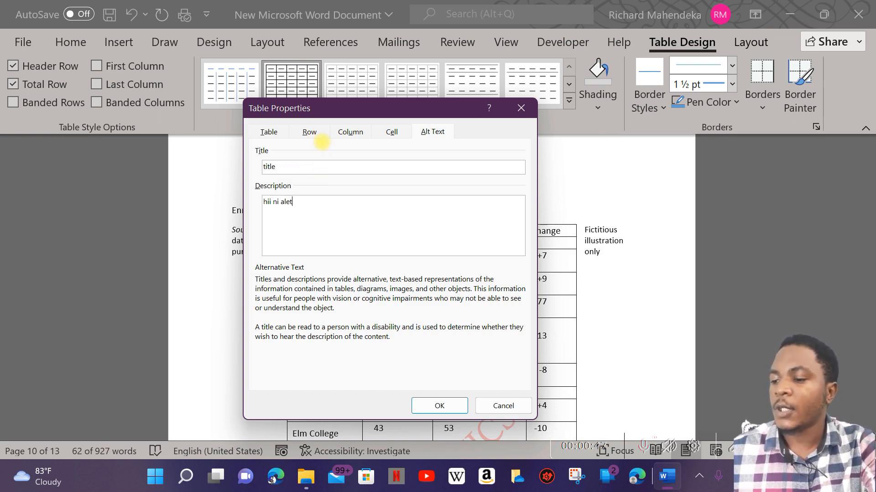
type("i")
left_click_drag(446, 109, 425, 129)
left_click(456, 425)
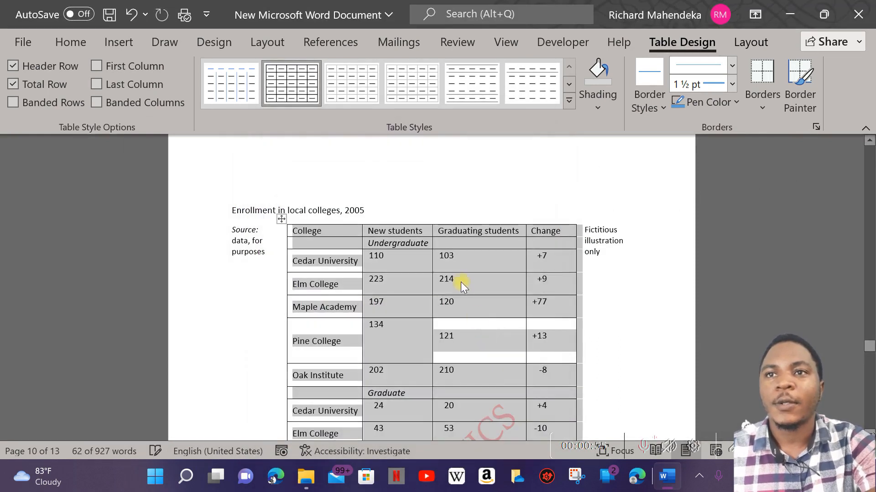
left_click(533, 197)
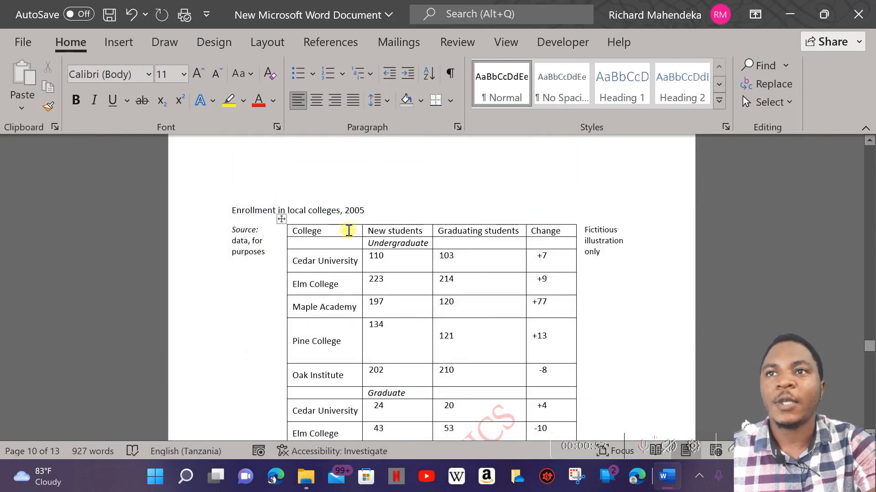
- Look over the enrollment table from its header row down to the May calendar below it
scroll(329, 220, "down", 3)
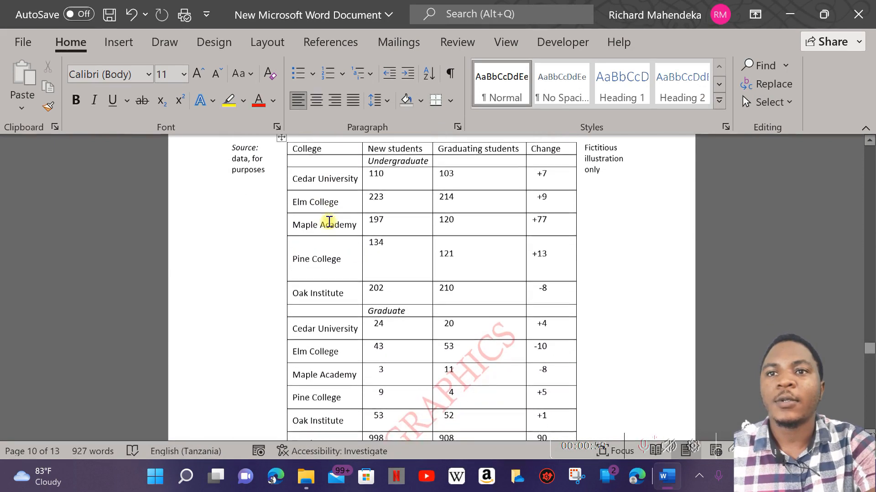
left_click(359, 268)
left_click(492, 217)
scroll(494, 210, "up", 3)
scroll(494, 211, "up", 1)
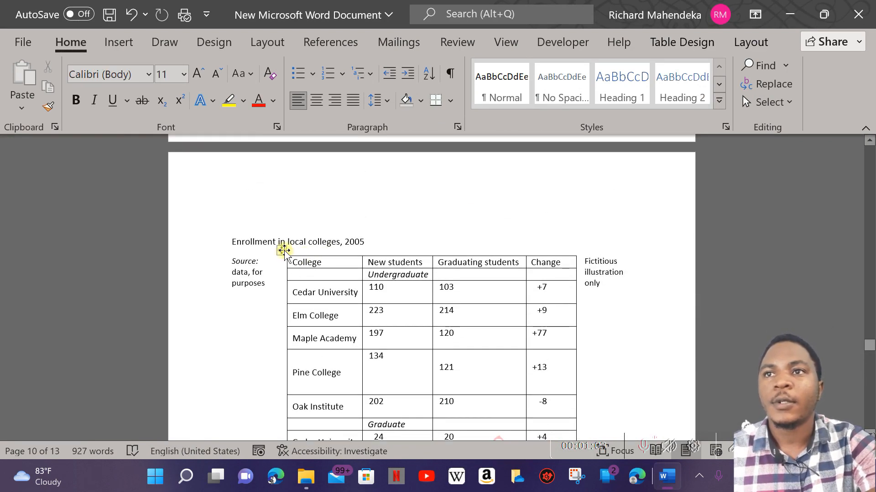
left_click(447, 262)
left_click(566, 262)
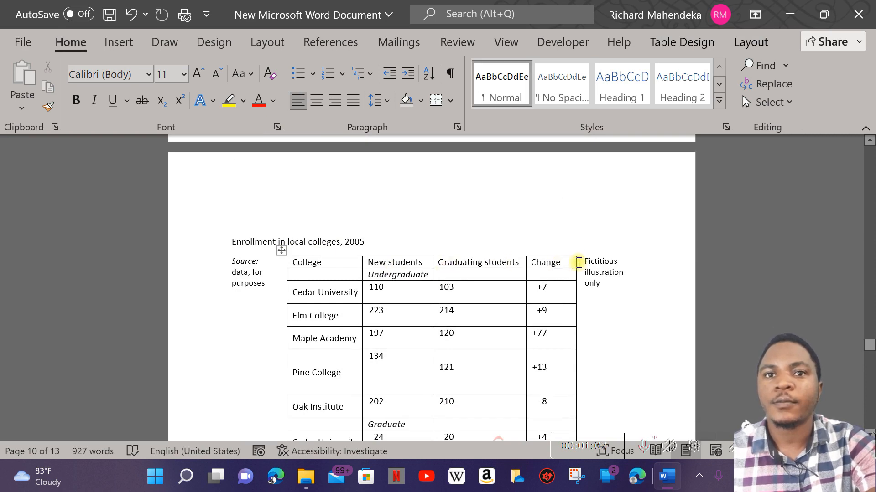
scroll(576, 262, "down", 8)
scroll(579, 251, "up", 1)
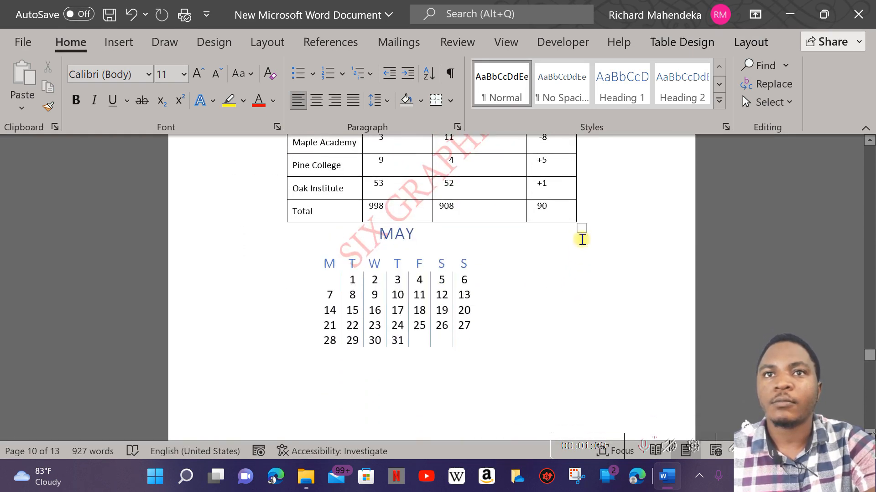
scroll(456, 229, "up", 6)
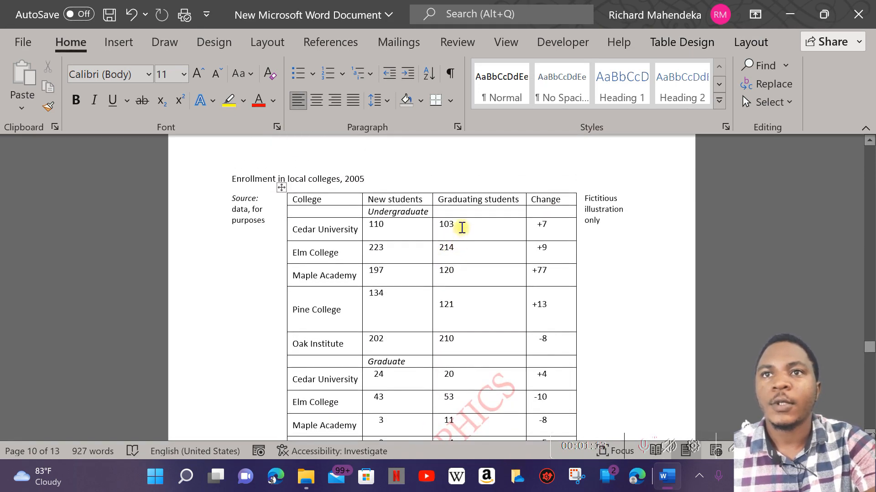
left_click_drag(461, 228, 430, 227)
left_click(531, 203)
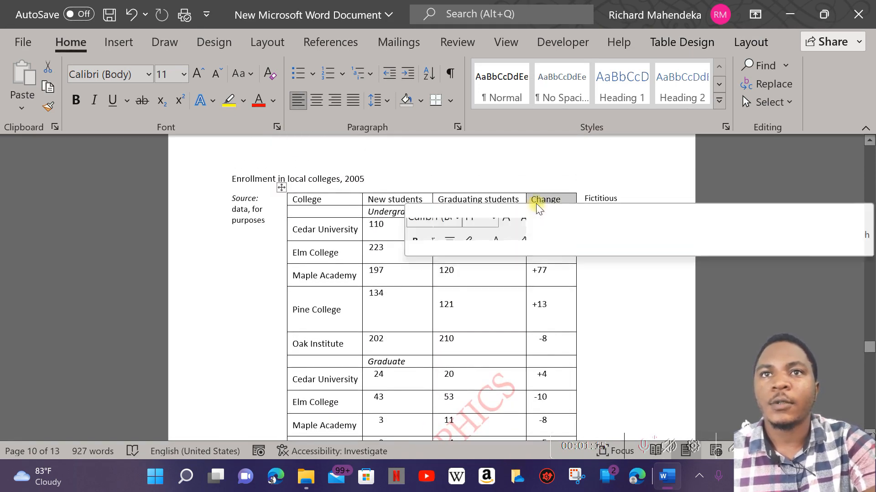
left_click(569, 203)
- Check the alt text title and description in the table properties, starting from the College header cell
left_click_drag(334, 201, 290, 198)
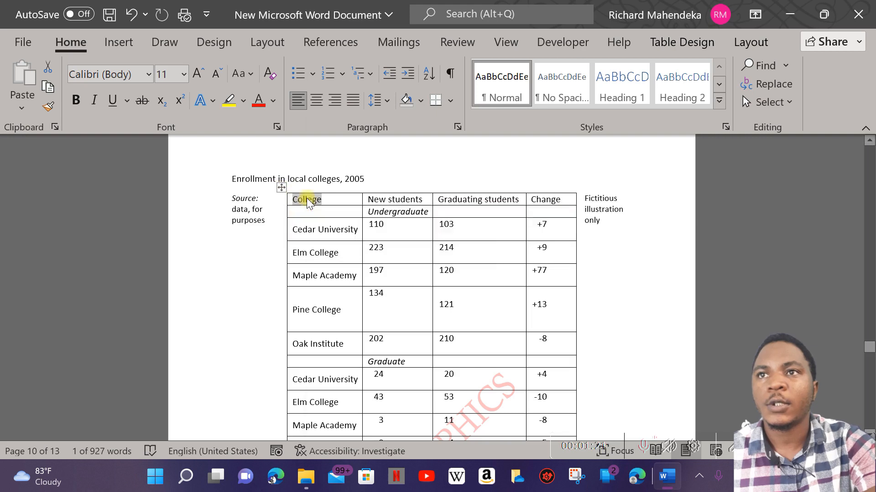
right_click(307, 200)
left_click(372, 400)
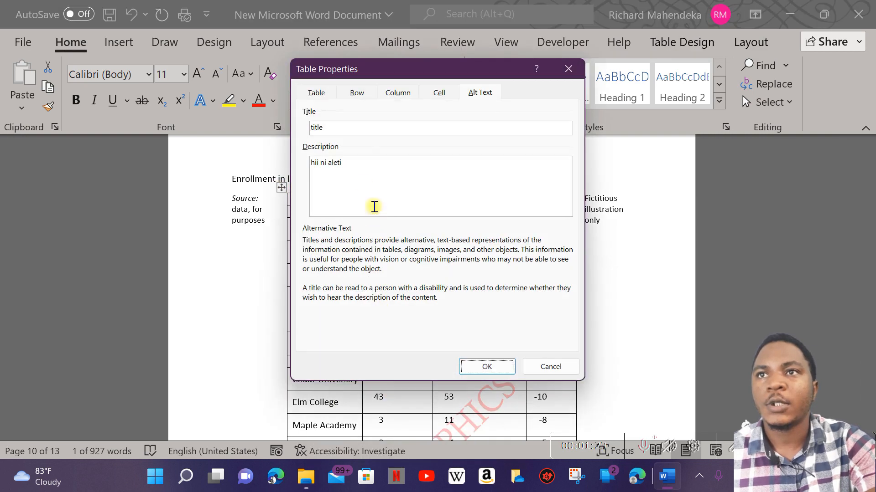
left_click(333, 128)
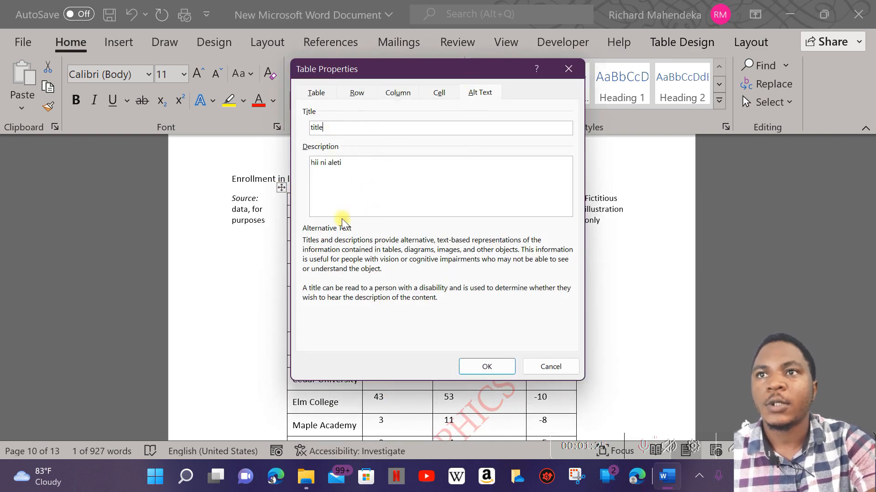
left_click(350, 161)
left_click(487, 367)
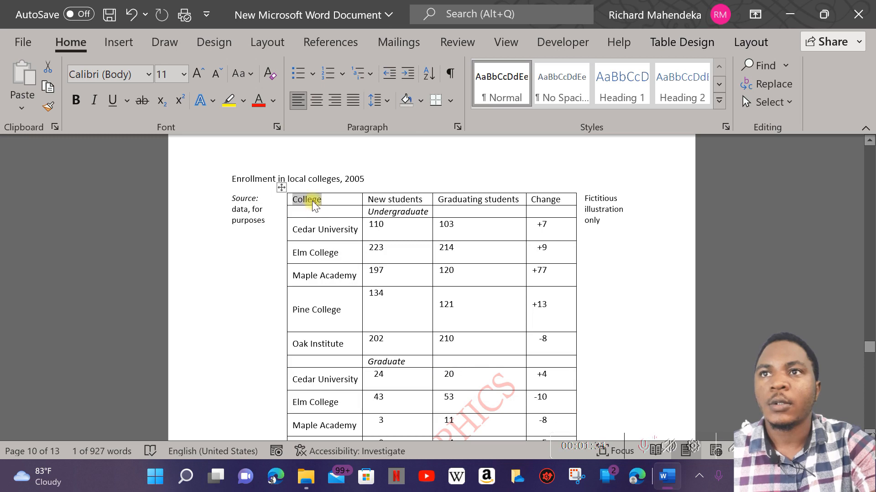
- Select the whole enrollment table and review its alt text in the table properties
scroll(378, 218, "down", 4)
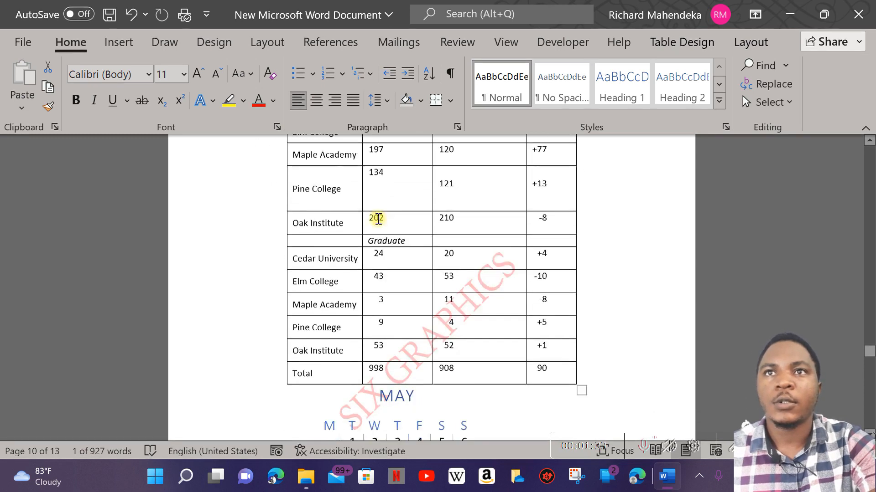
scroll(377, 218, "up", 4)
left_click(313, 201)
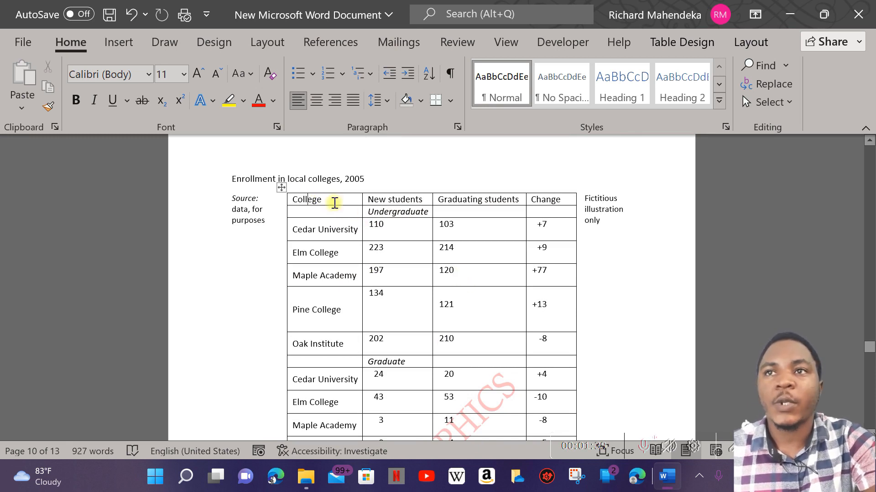
left_click(284, 187)
right_click(284, 187)
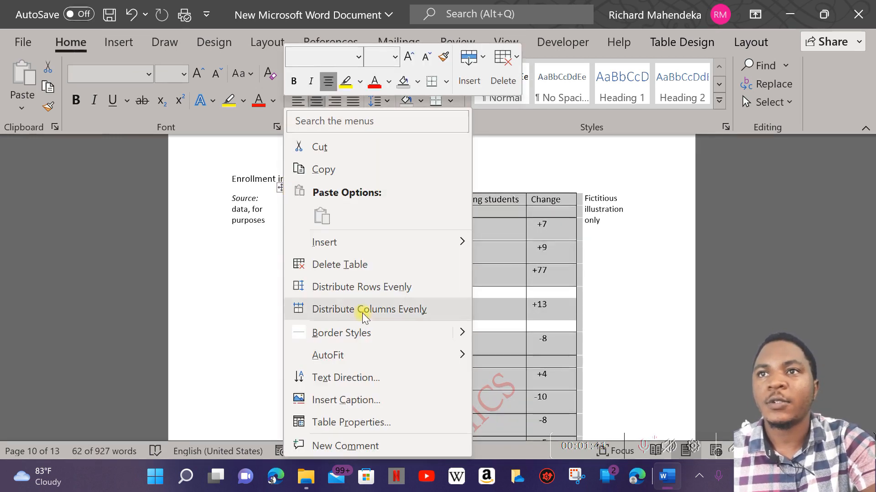
left_click(383, 423)
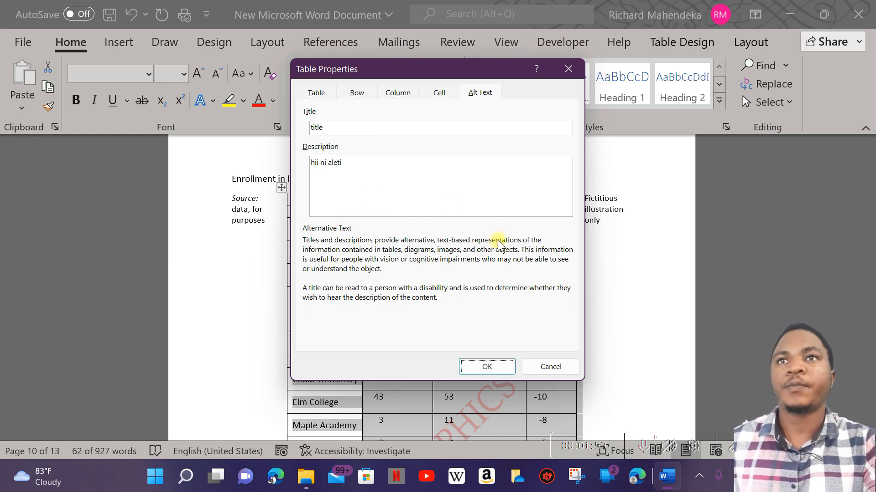
left_click(567, 70)
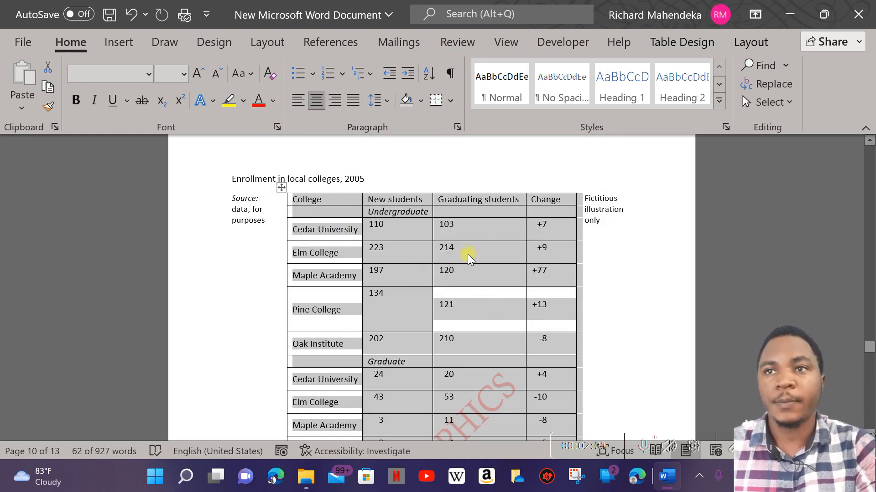
- Review the table, row, column, cell and alt text settings in the properties of the whole enrollment table
right_click(281, 184)
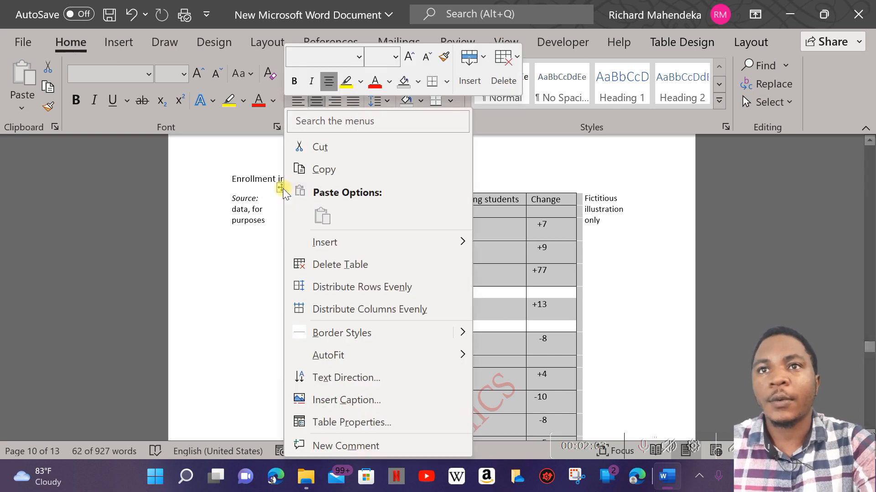
left_click(387, 428)
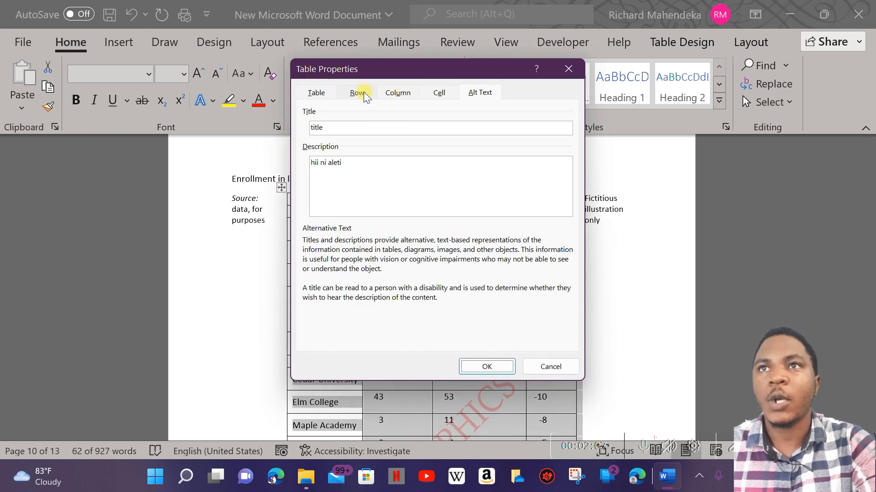
left_click(398, 92)
left_click(357, 92)
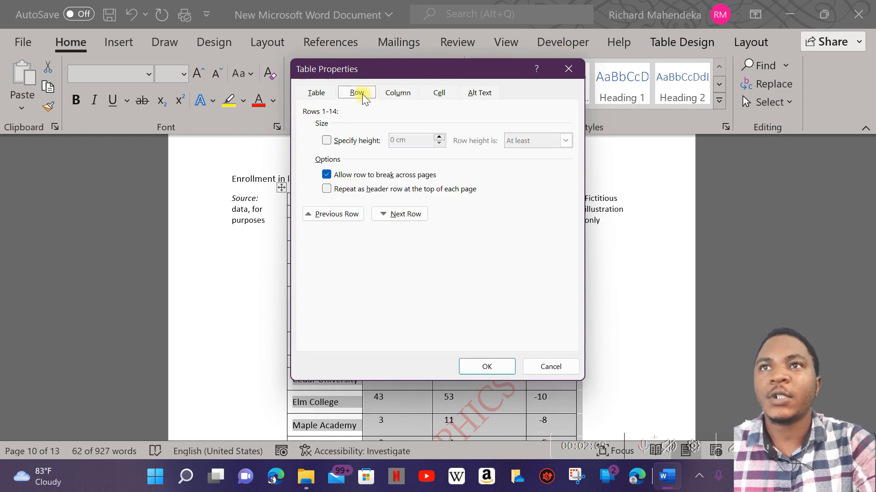
left_click(317, 93)
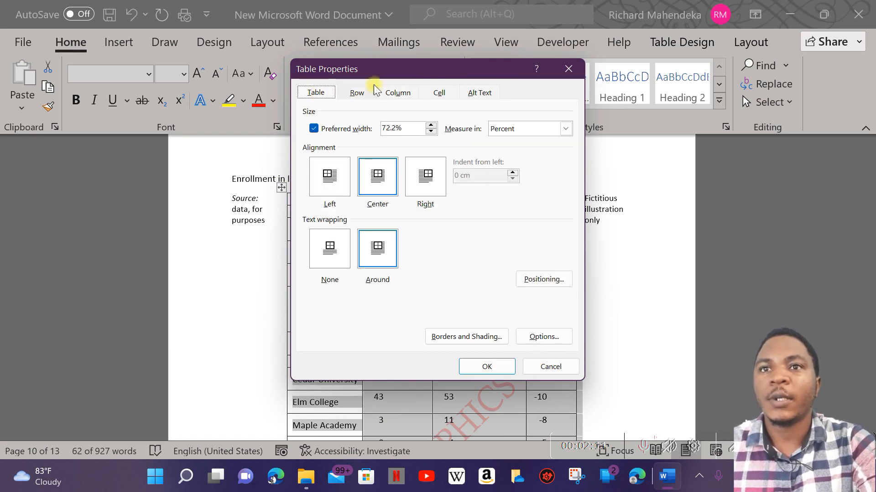
left_click(479, 93)
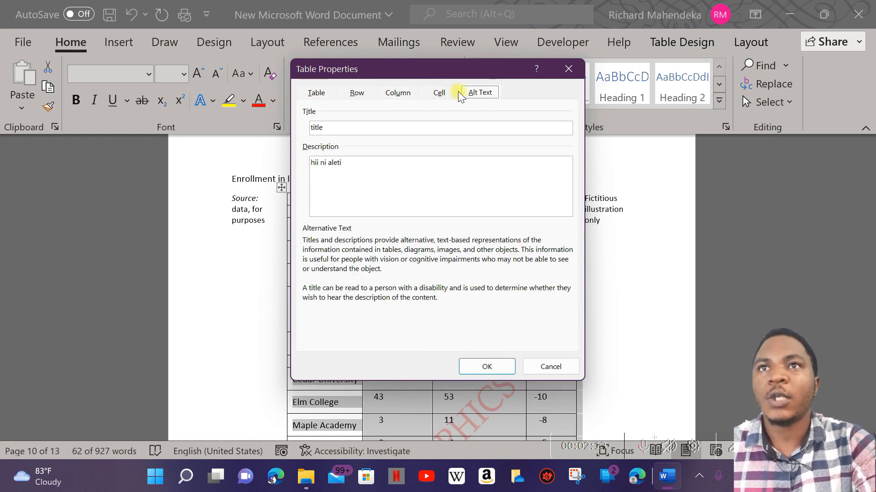
left_click(451, 92)
left_click(404, 93)
left_click(357, 93)
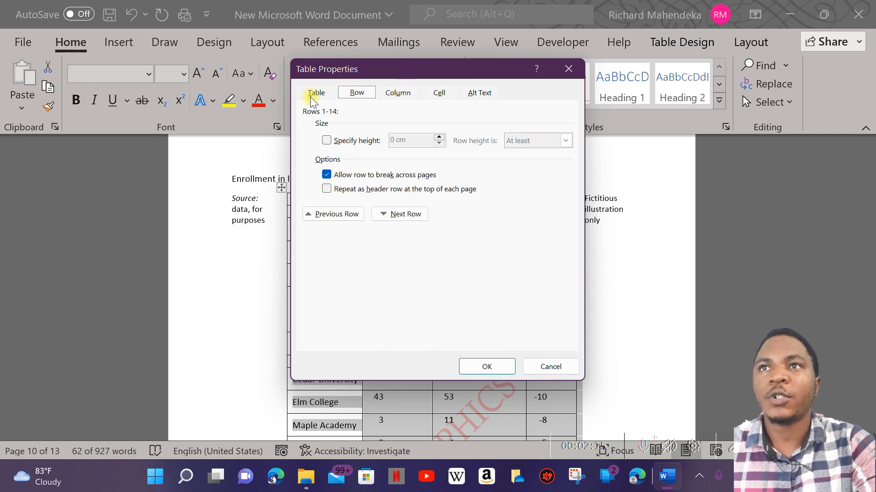
left_click(316, 94)
left_click_drag(371, 69, 373, 75)
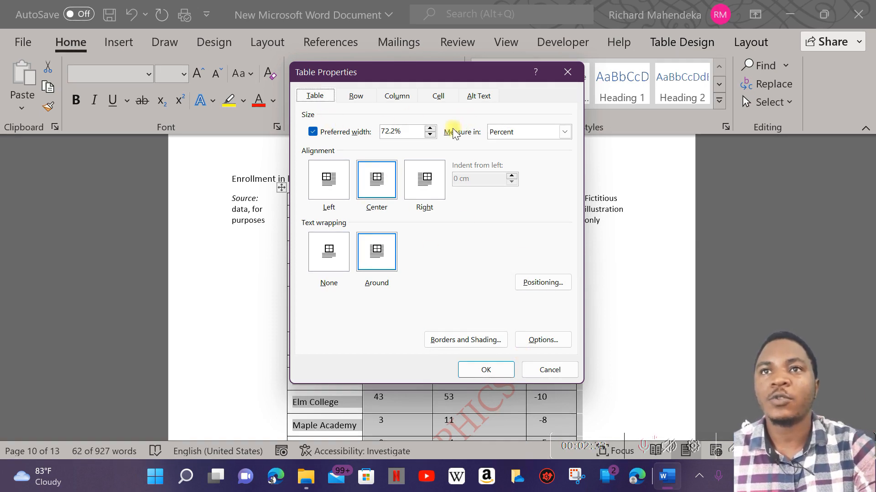
- Open the table's Borders and Shading settings and review the borders, page border and shading options
left_click(466, 340)
mouse_move(352, 79)
left_mouse_down()
mouse_move(413, 134)
mouse_move(346, 118)
mouse_move(403, 112)
left_mouse_up()
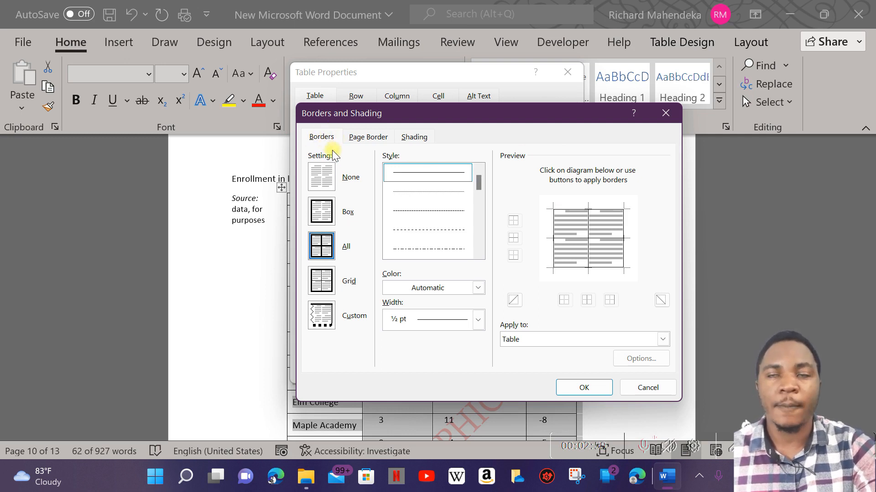
left_click(369, 138)
left_click(416, 138)
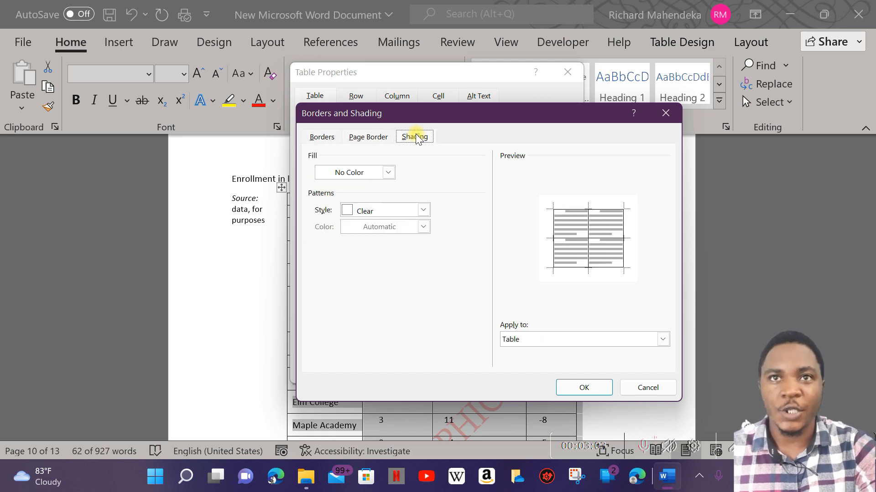
left_click(320, 137)
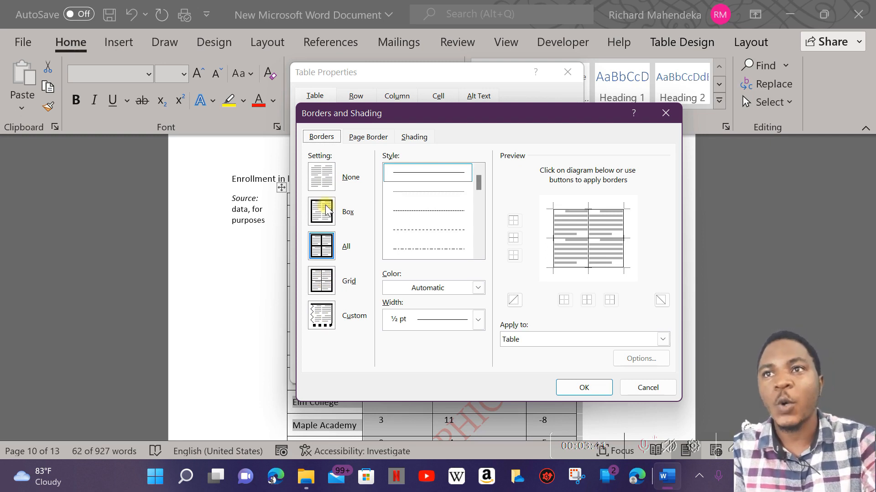
- Apply the Grid border setting to the whole table, switching the top border off and back on in the preview
left_click(334, 285)
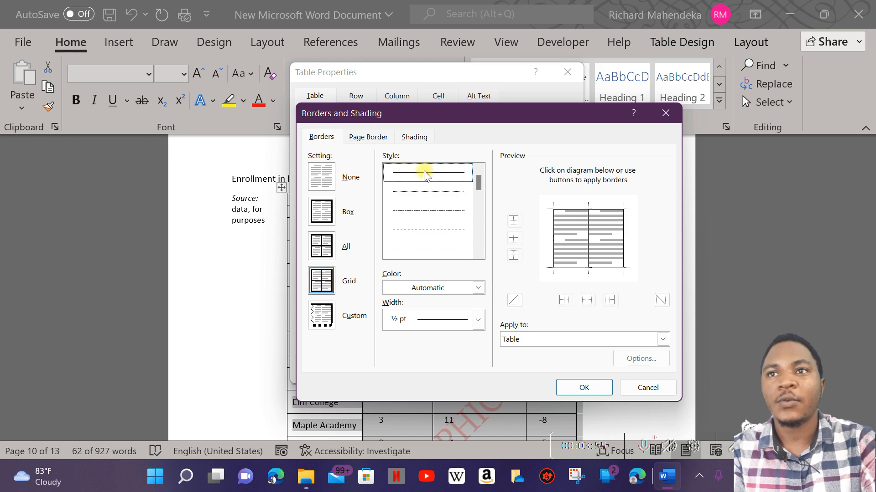
left_click(579, 211)
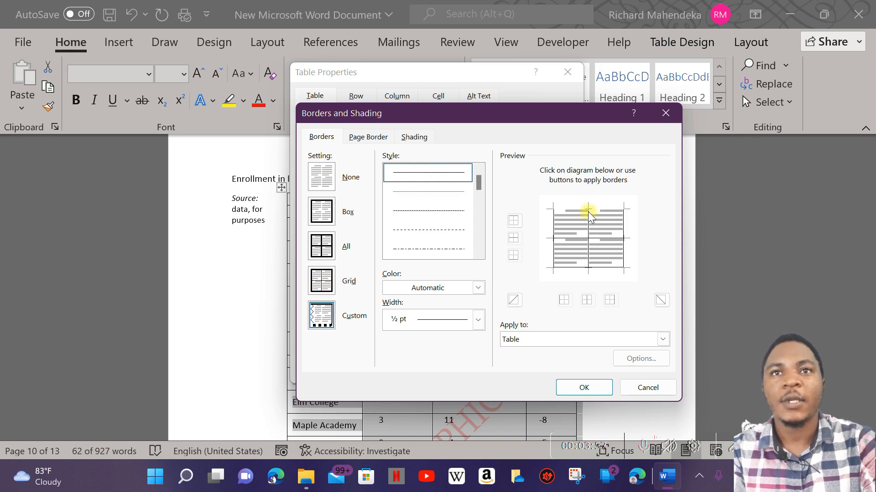
left_click(565, 208)
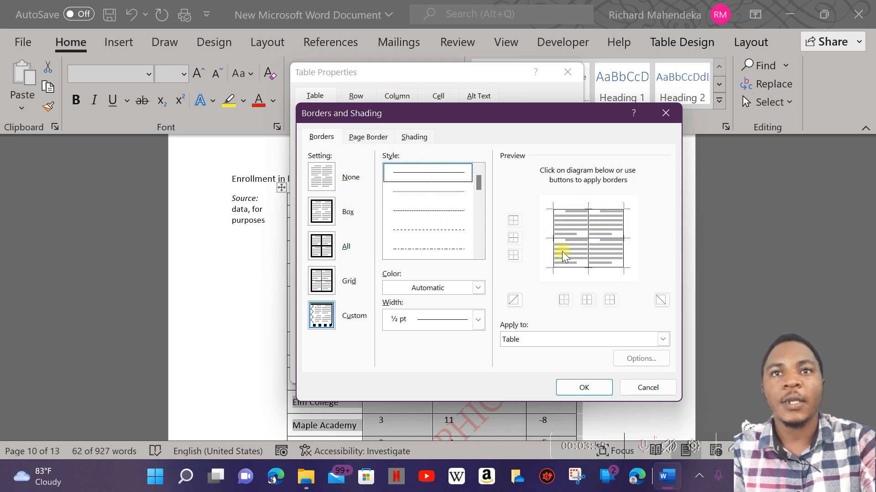
left_click(583, 388)
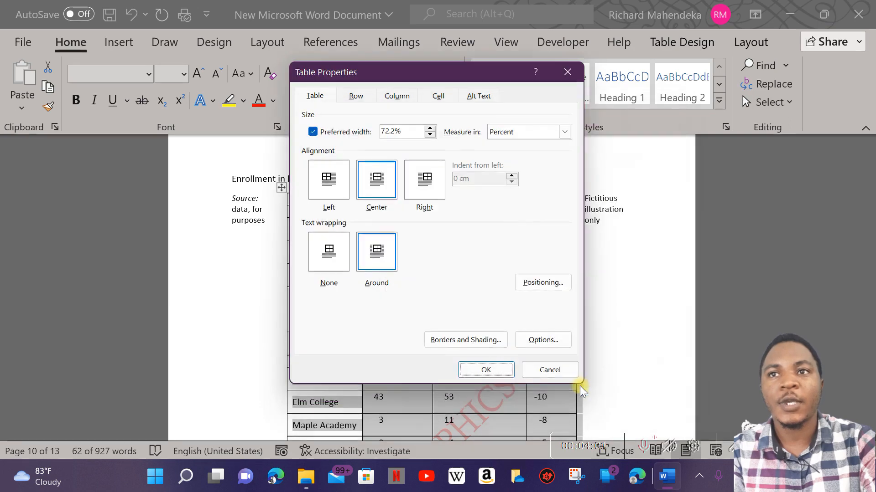
left_click(491, 369)
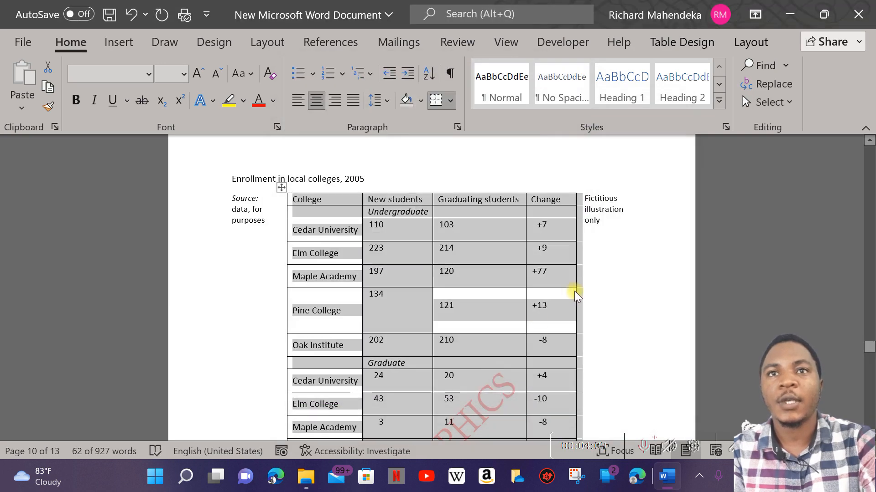
- Reopen the Borders and Shading settings from the properties of the whole enrollment table
left_click(572, 295)
left_click(282, 186)
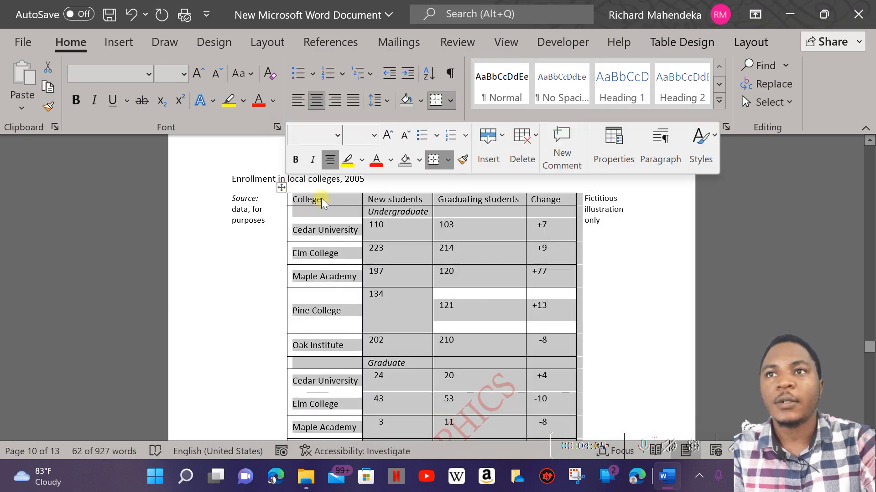
right_click(281, 187)
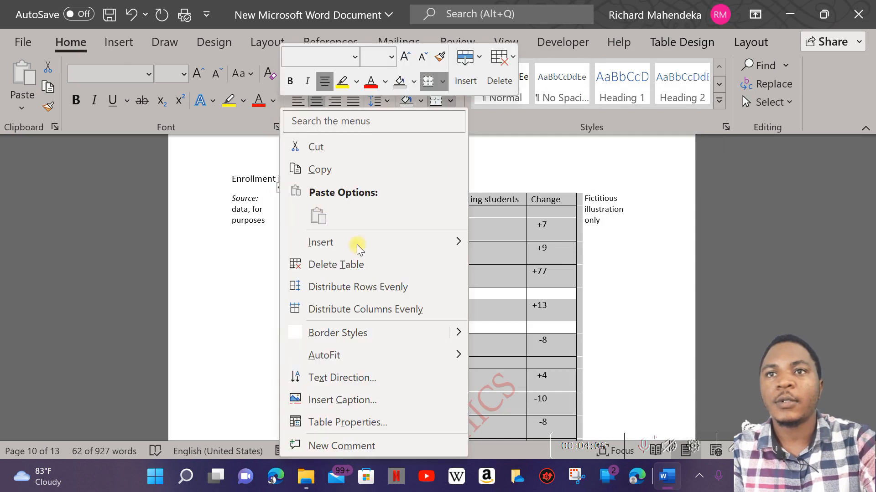
left_click(355, 423)
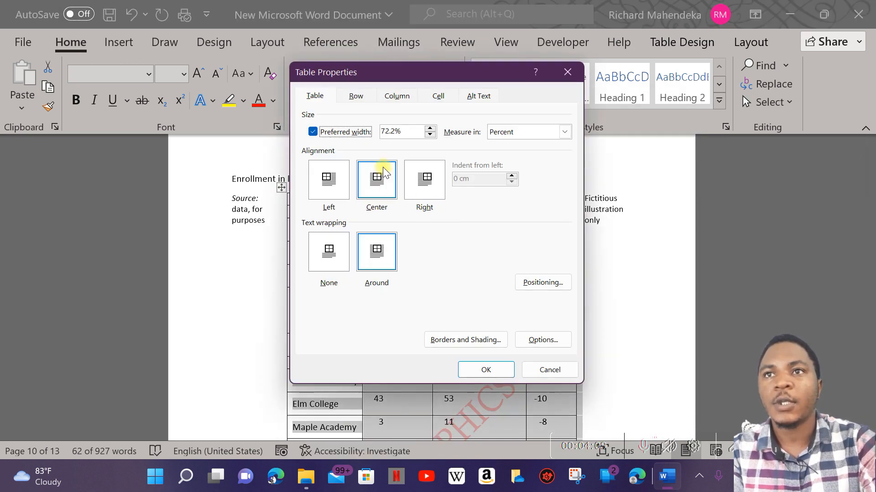
left_click(479, 340)
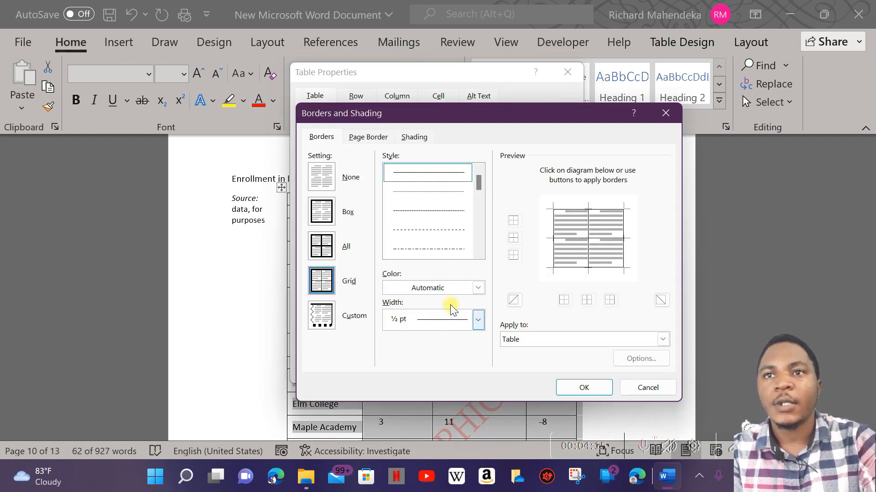
- Set the border width to 2 ¼ pt and apply it to the table's outer borders
left_click(556, 237)
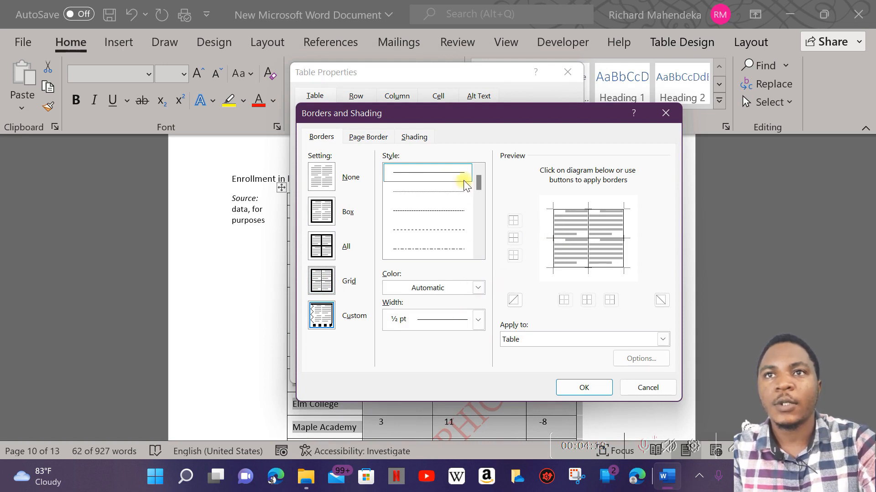
left_click(477, 287)
left_click(477, 288)
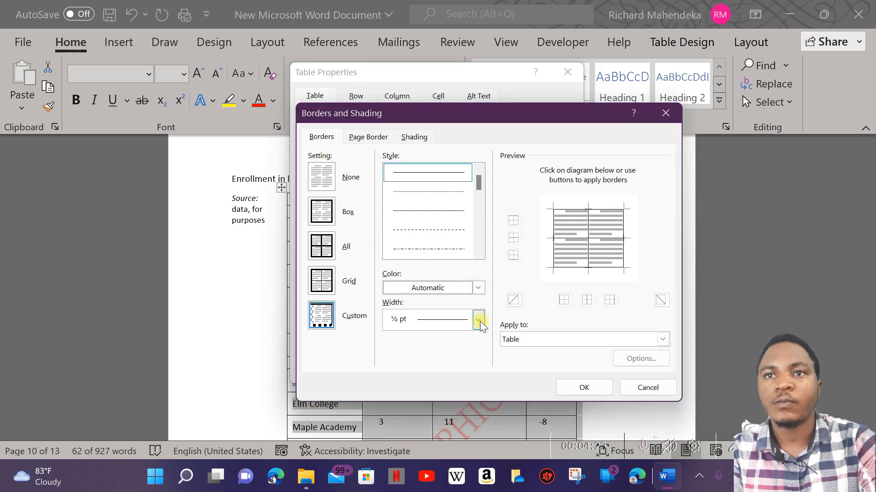
left_click(478, 320)
left_click(459, 240)
left_click(551, 234)
left_click(593, 268)
left_click(594, 209)
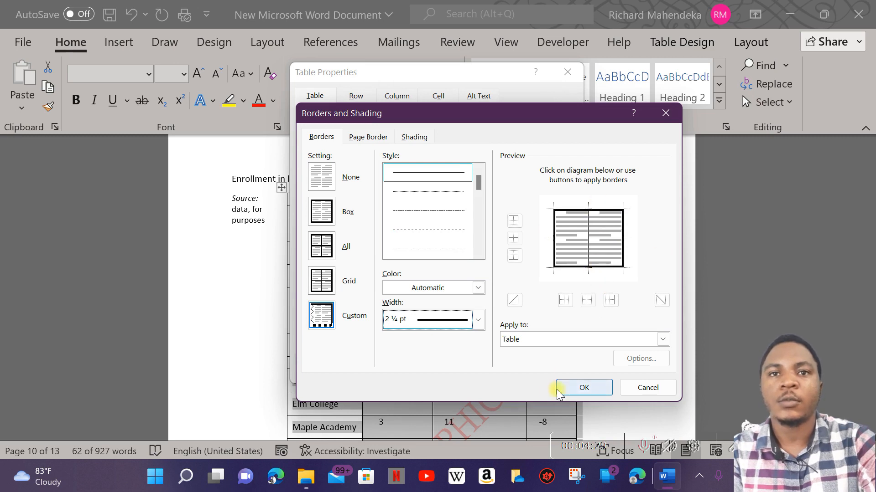
left_click(585, 387)
left_click(484, 368)
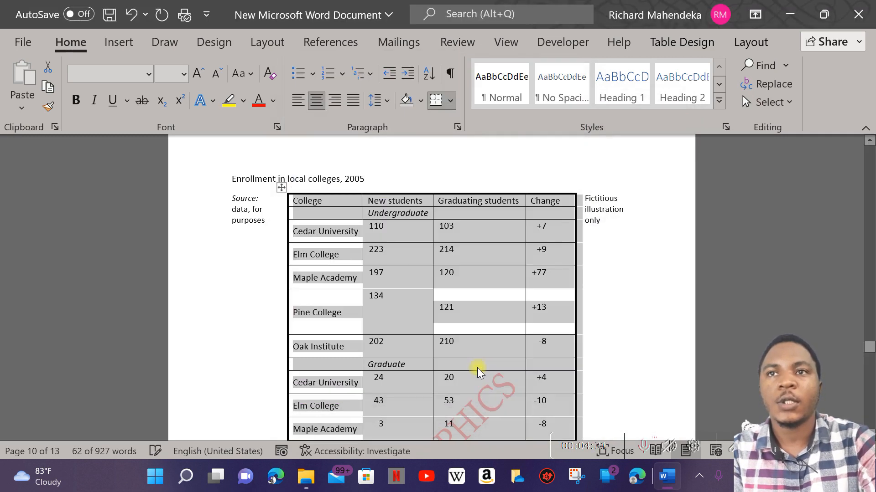
left_click(621, 227)
- Preview the All border setting for the whole enrollment table, and apply the Box setting instead
scroll(492, 258, "down", 5)
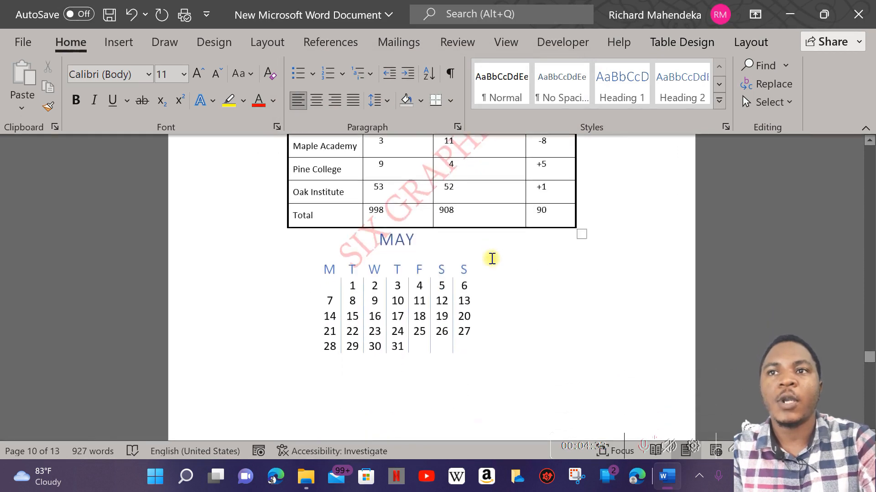
scroll(492, 258, "up", 10)
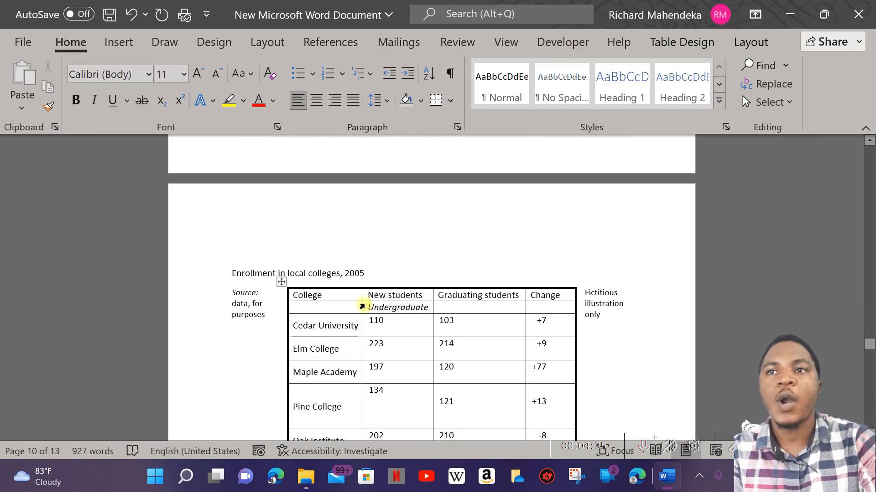
scroll(496, 310, "down", 2)
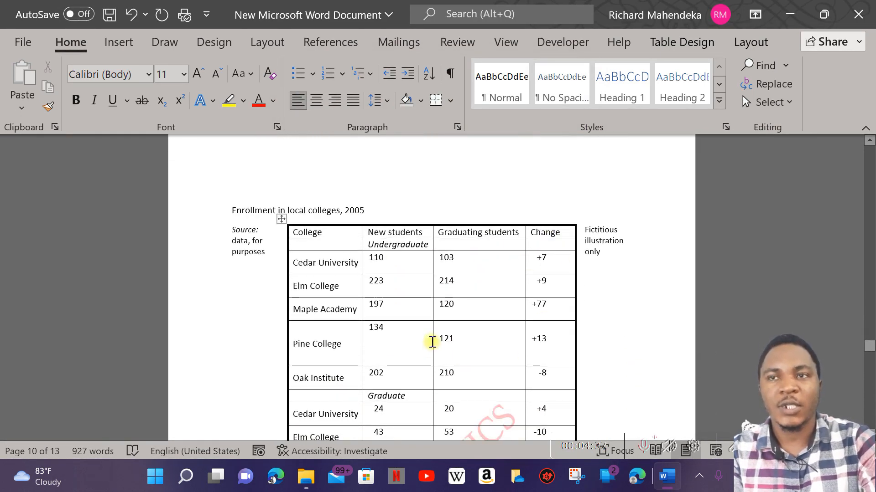
left_click(281, 220)
right_click(282, 219)
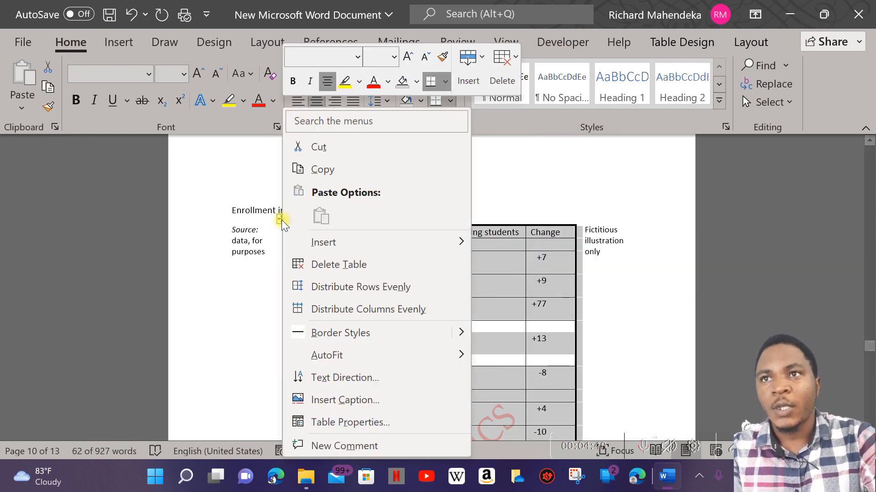
left_click(380, 416)
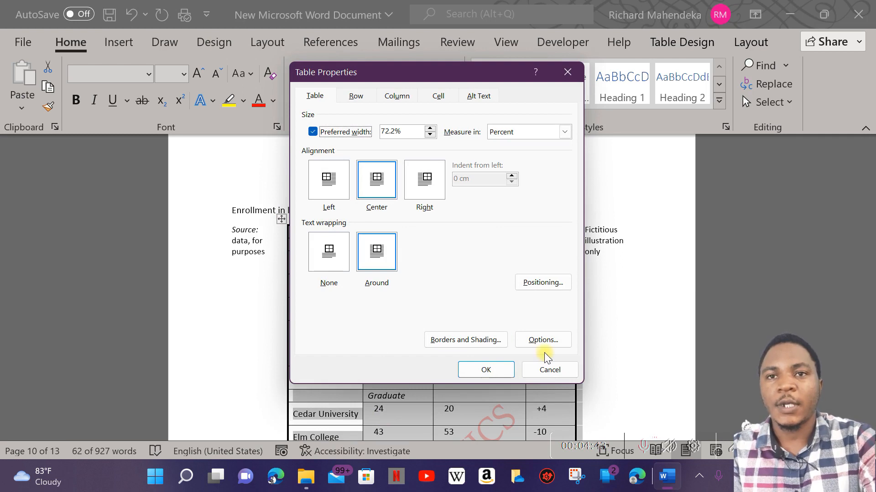
left_click(472, 339)
mouse_move(431, 114)
left_mouse_down()
mouse_move(543, 114)
mouse_move(447, 125)
left_mouse_up()
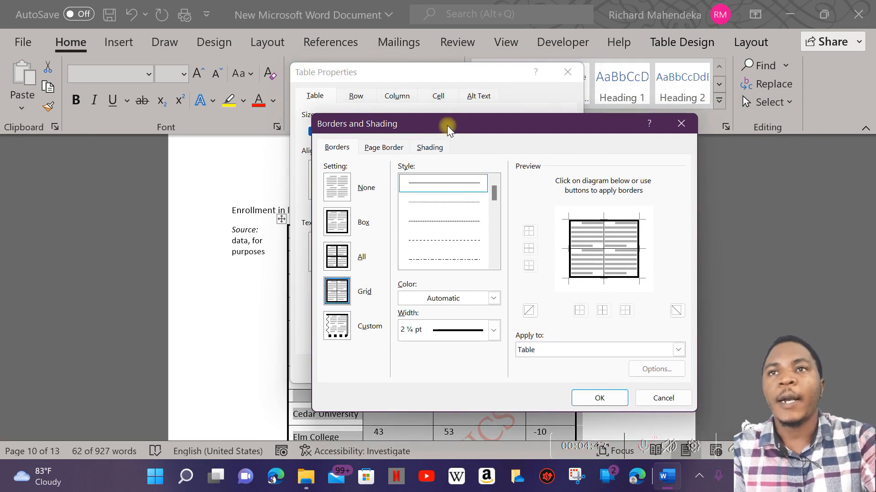
left_click(342, 259)
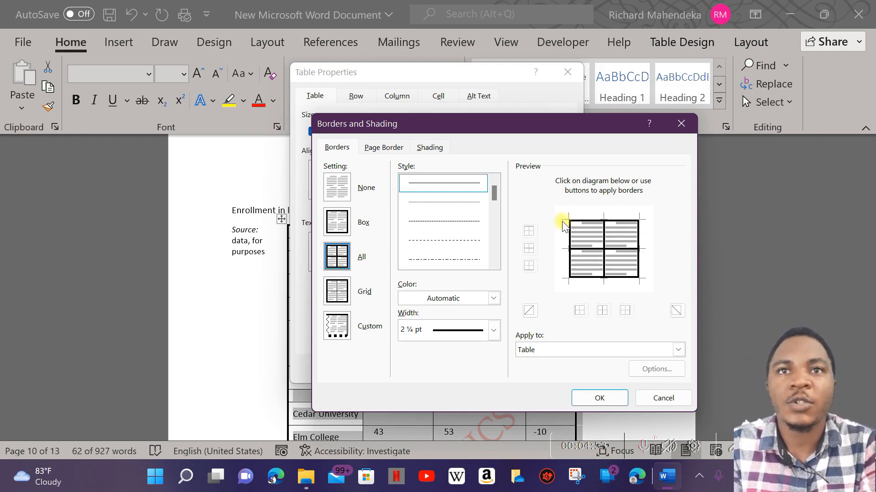
left_click(332, 222)
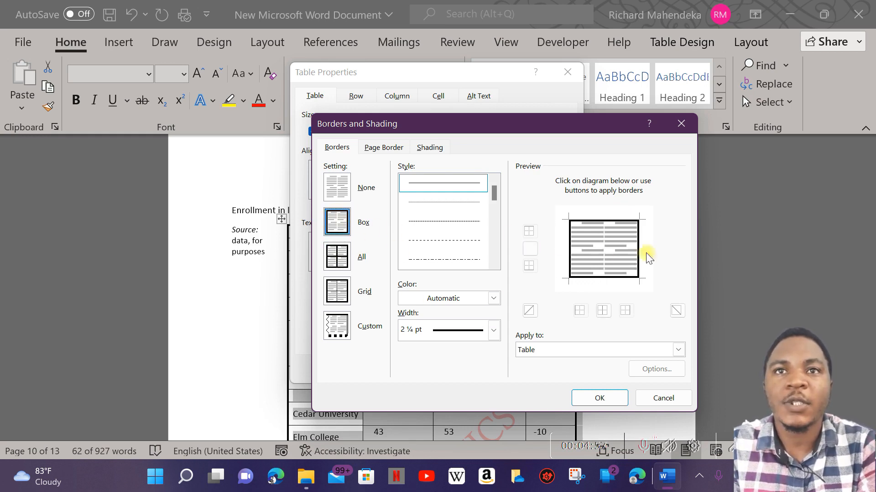
left_click(598, 398)
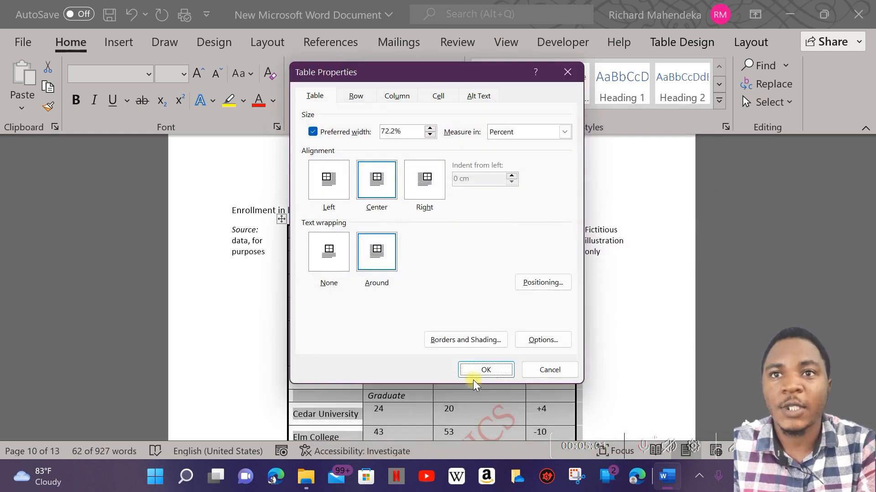
left_click(479, 367)
- Check the boxed table in the document and bring up the whole table's Borders and Shading settings again
scroll(556, 286, "down", 5)
left_click(581, 313)
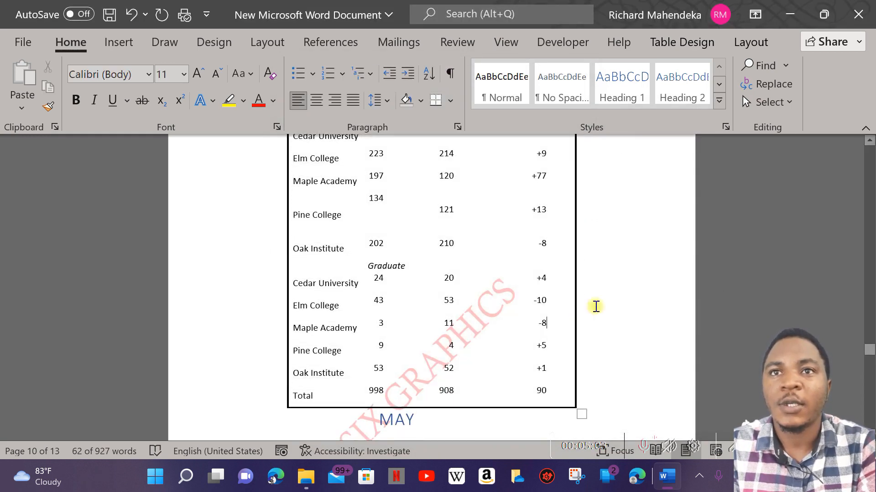
scroll(655, 289, "up", 5)
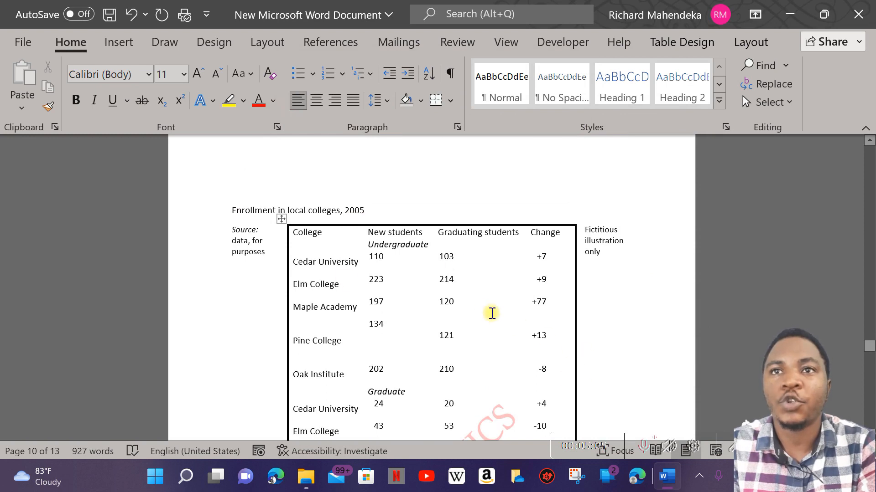
scroll(481, 309, "down", 3)
scroll(357, 208, "up", 4)
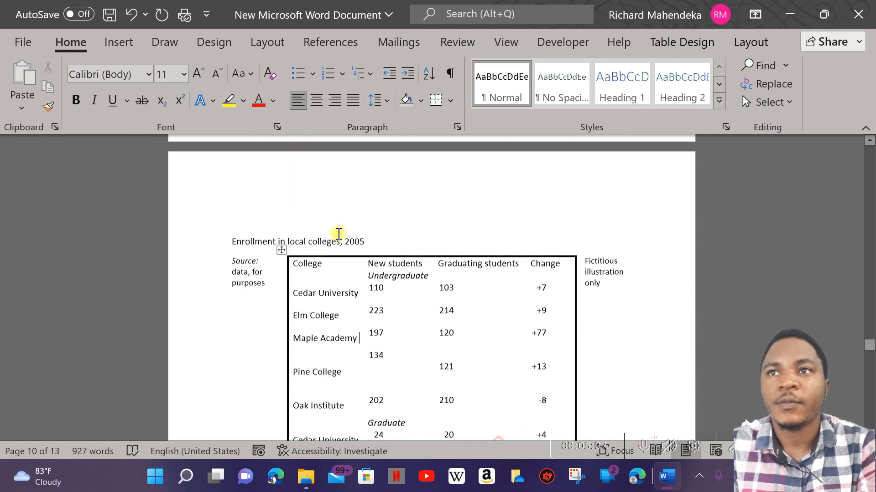
left_click(279, 251)
right_click(279, 251)
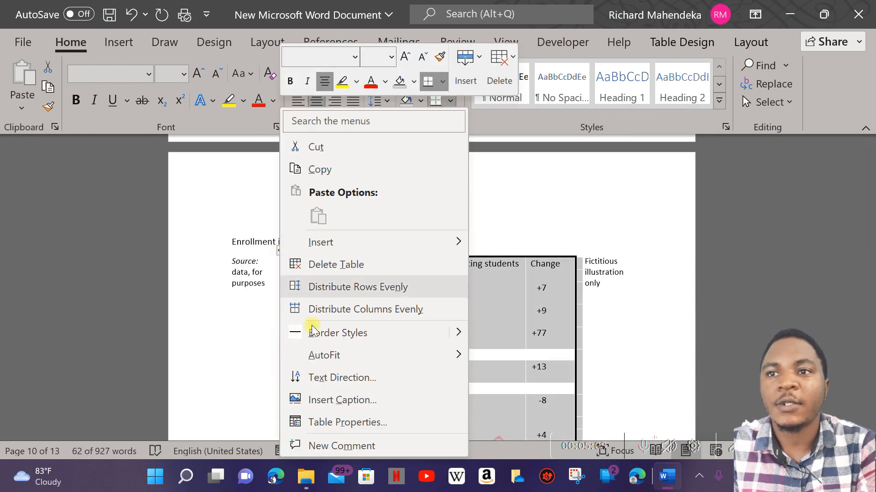
left_click(345, 422)
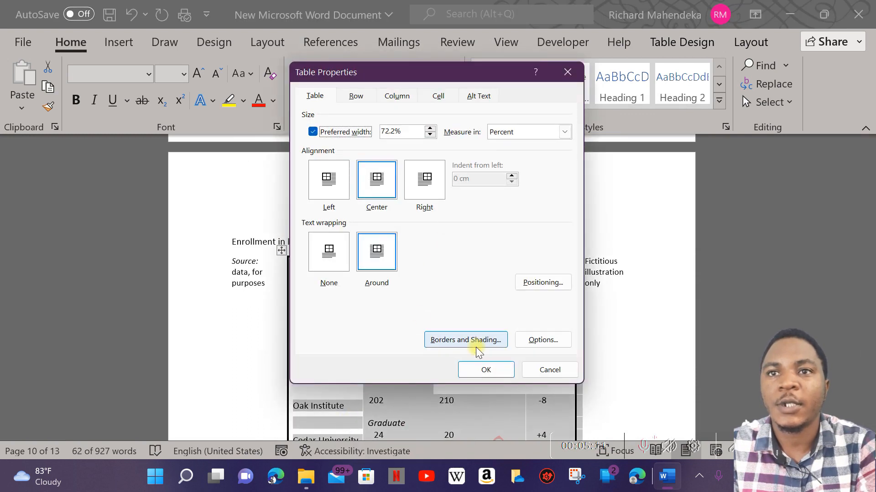
left_click(454, 338)
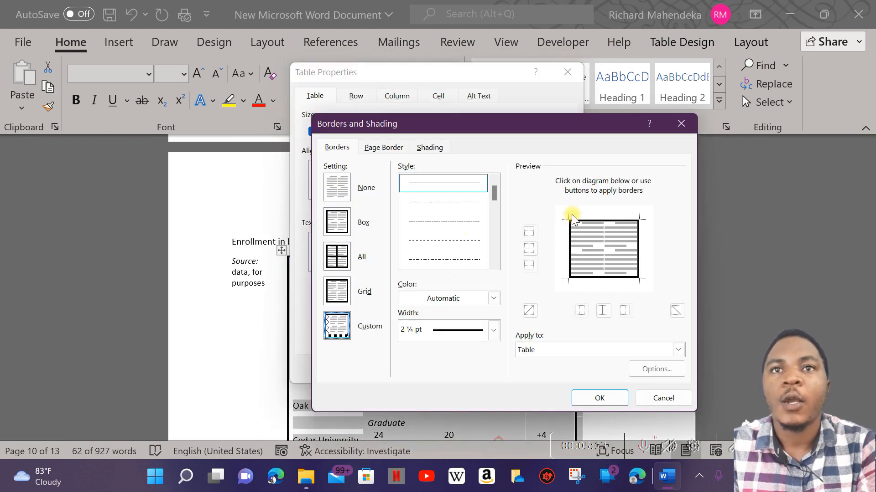
- Try the None and Box border settings, toggling the table's top border on and off in the preview
left_click(343, 186)
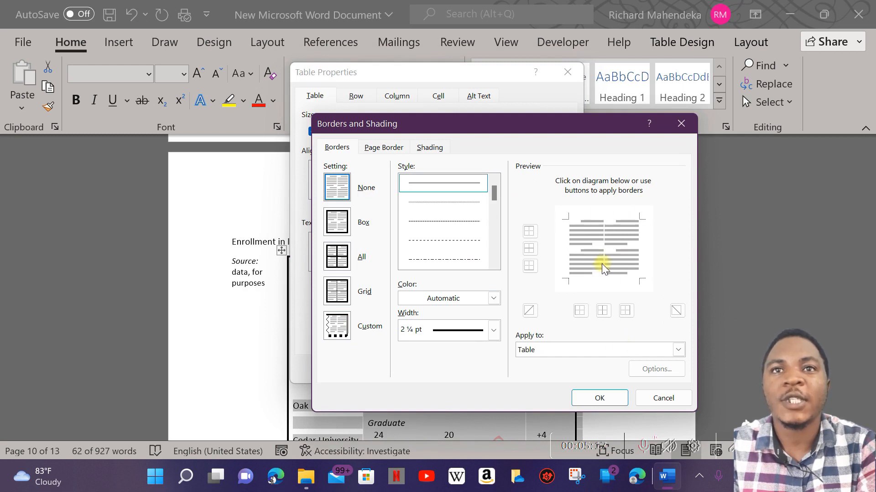
left_click(601, 218)
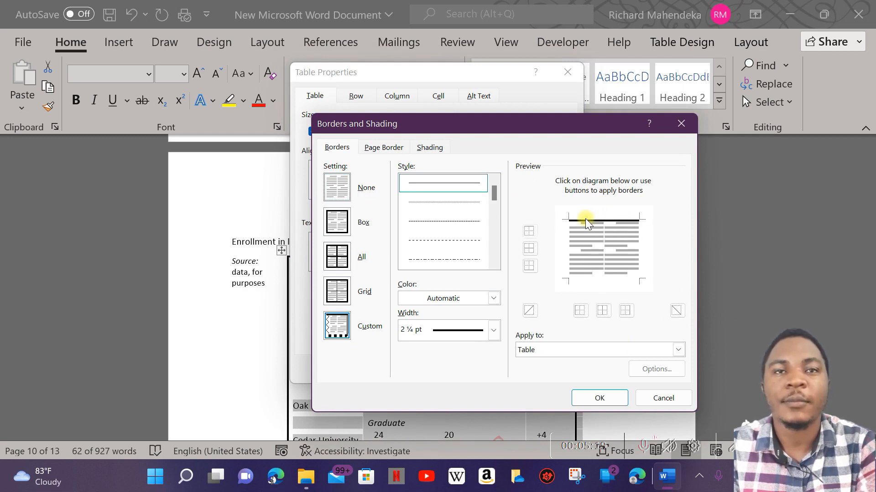
left_click(606, 218)
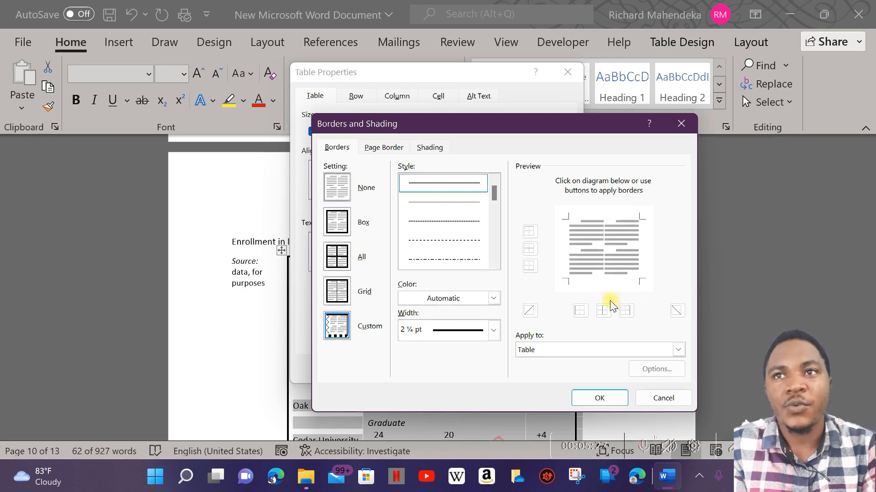
left_click(348, 224)
- Apply the All border setting in the standard green colour to the whole enrollment table and check the table in the document
left_click(345, 264)
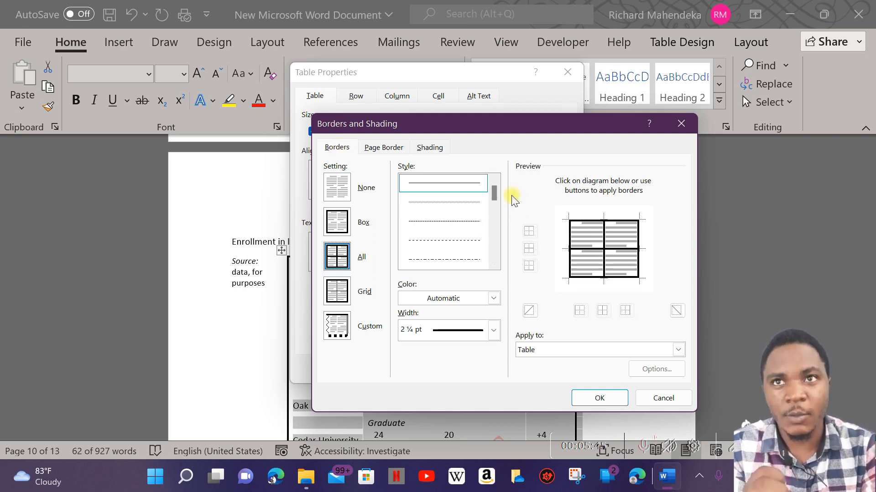
mouse_move(495, 190)
left_mouse_down()
mouse_move(491, 251)
mouse_move(494, 177)
left_mouse_up()
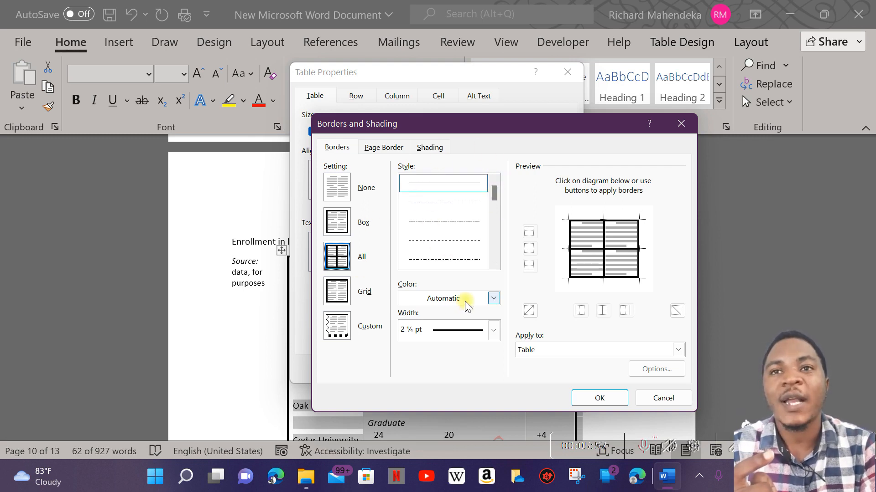
left_click(494, 298)
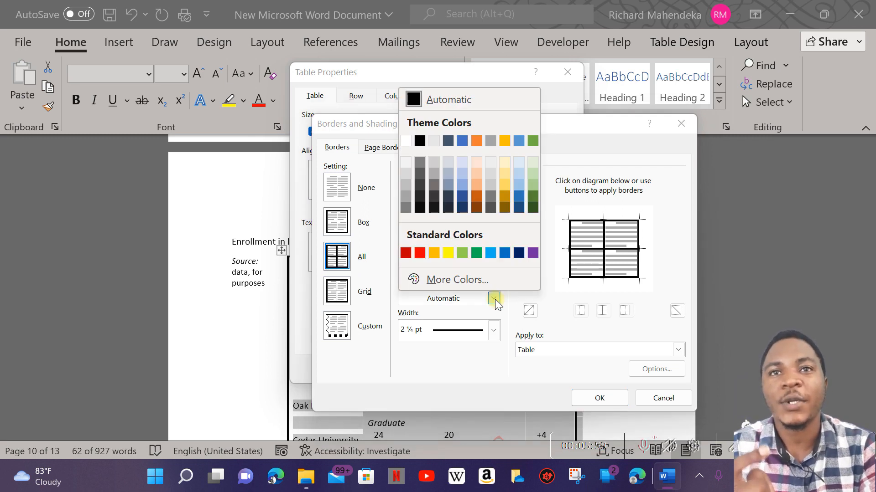
left_click(476, 253)
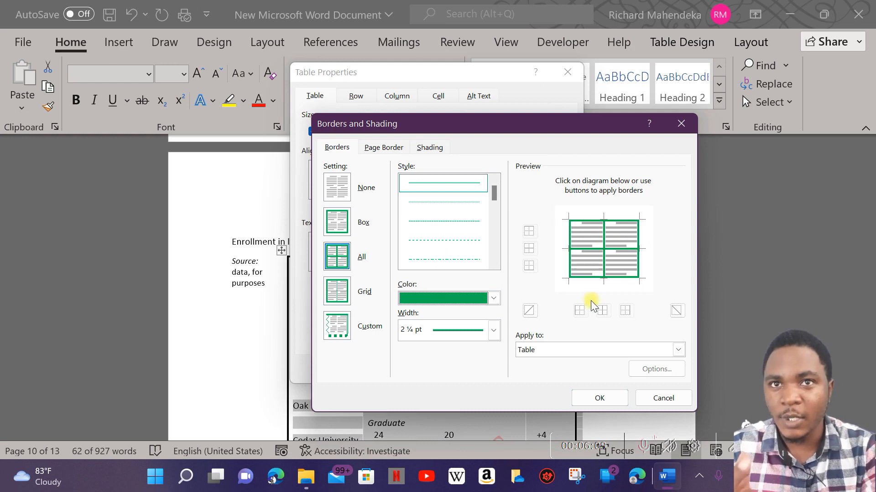
left_click(601, 399)
left_click(504, 371)
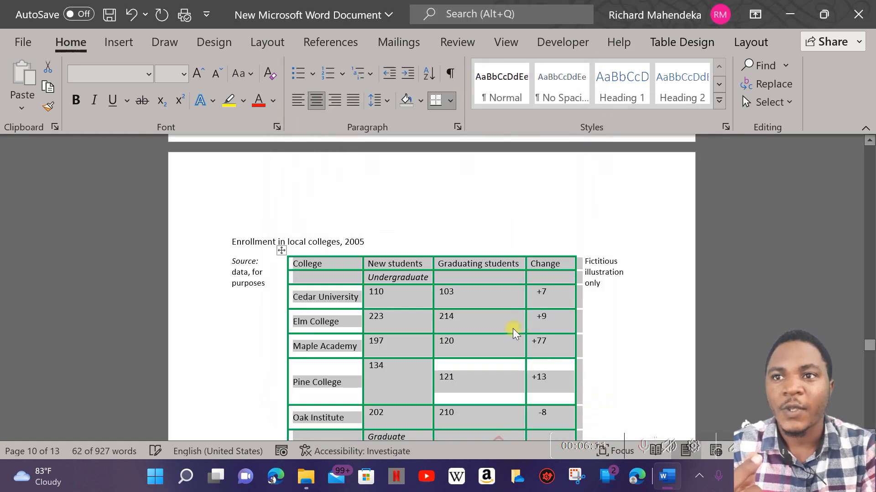
left_click(508, 230)
scroll(538, 307, "down", 5)
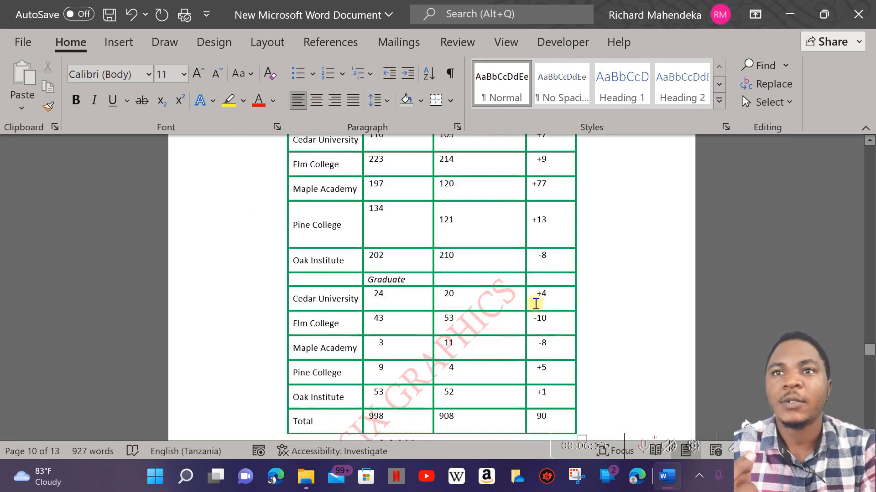
scroll(536, 304, "up", 5)
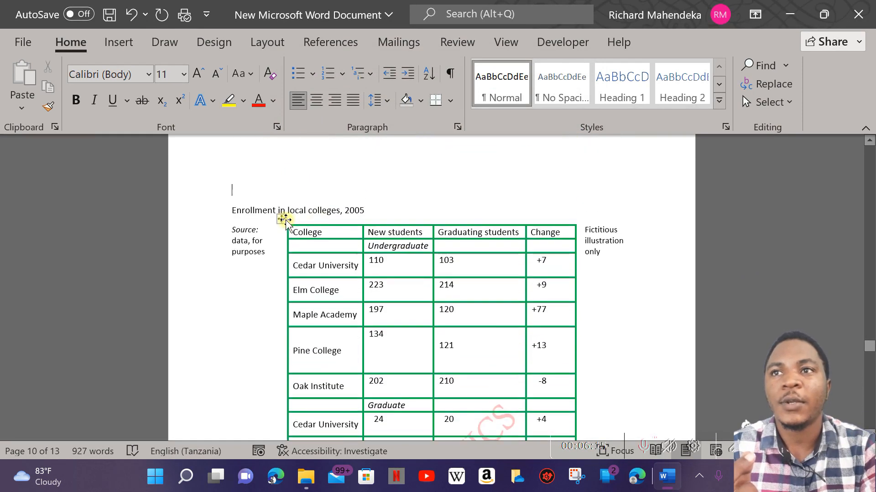
- Select the whole enrollment table again and bring up its Borders and Shading settings from Table Properties
left_click(284, 219)
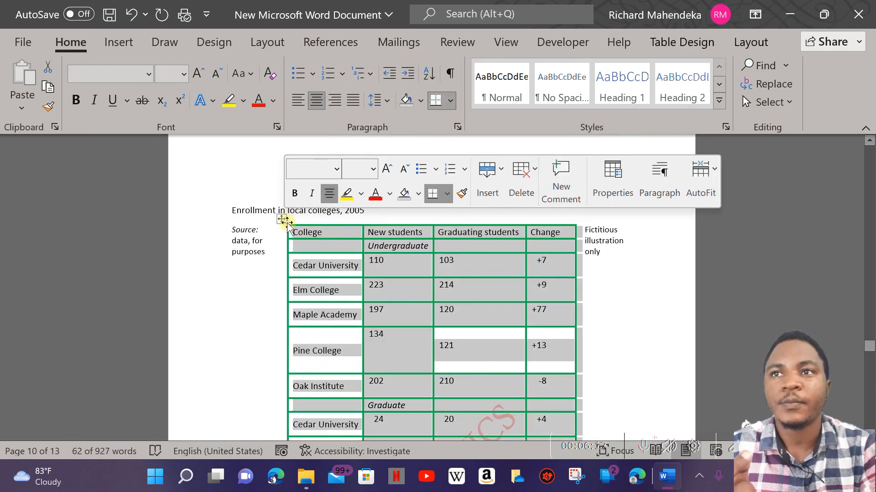
right_click(284, 219)
left_click(391, 417)
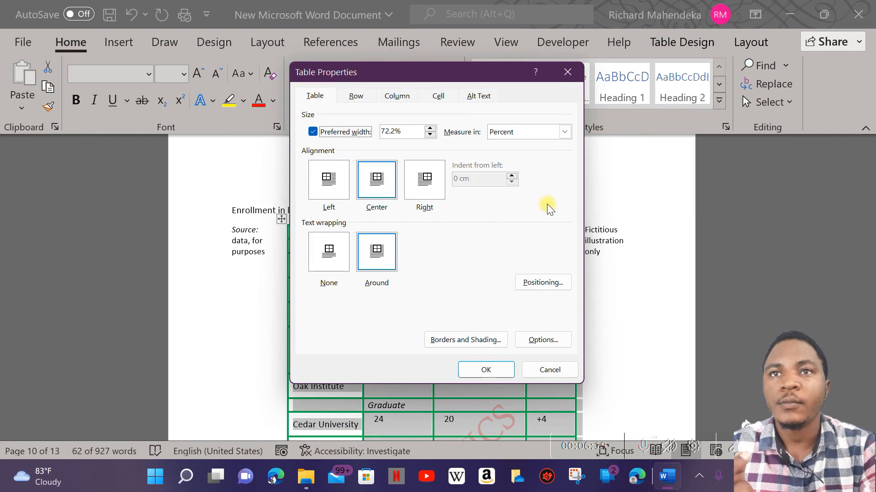
left_click_drag(429, 68, 516, 85)
left_click(551, 357)
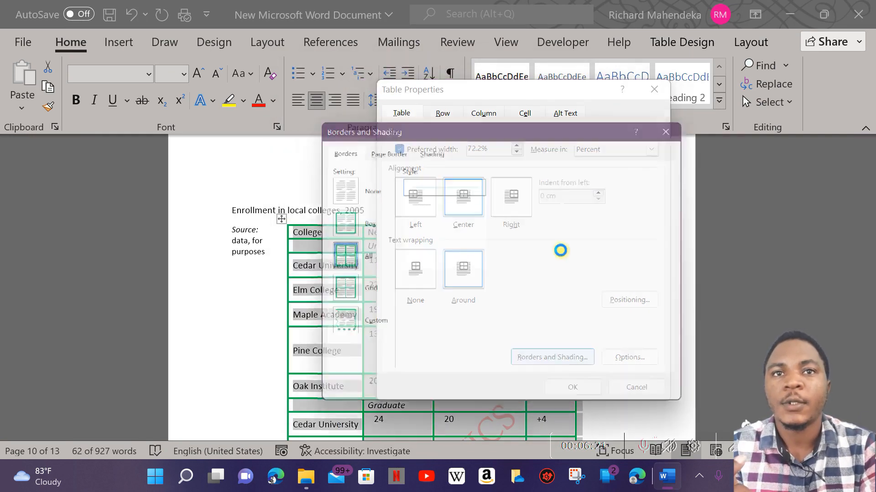
mouse_move(563, 129)
left_mouse_down()
mouse_move(475, 91)
mouse_move(460, 68)
left_mouse_up()
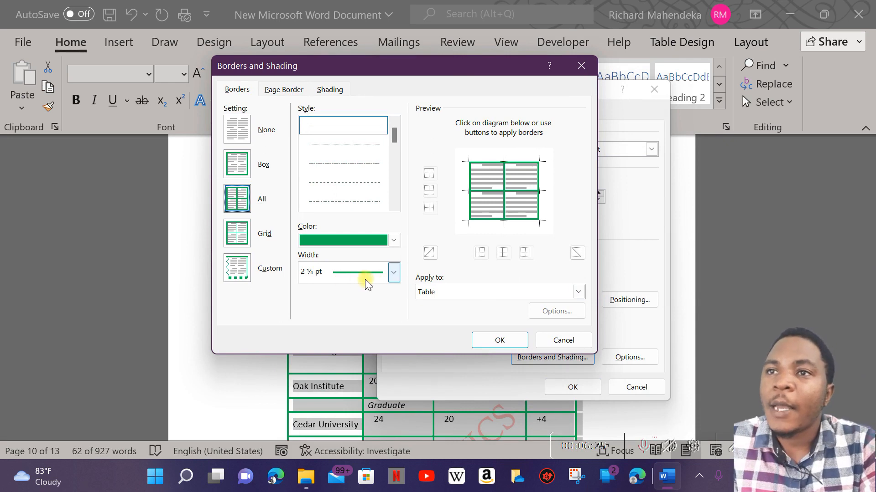
- Set the border width to 1 pt, with Table as the target of the borders
left_click(395, 272)
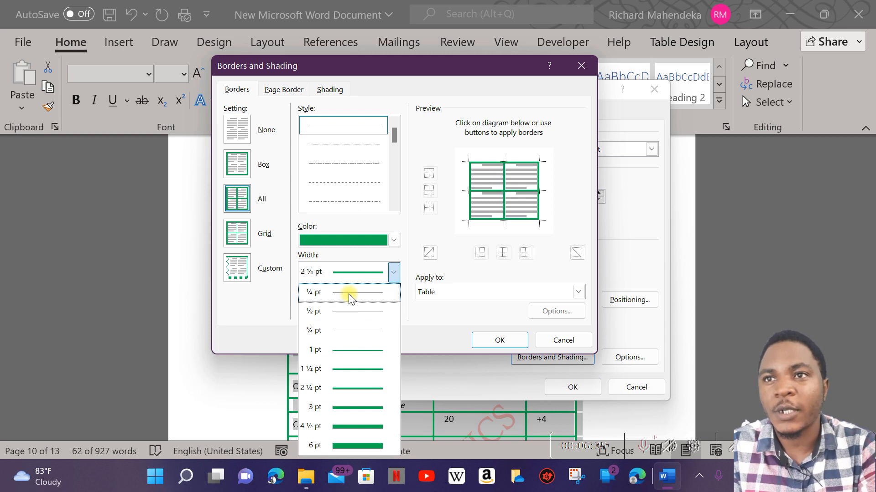
left_click(365, 388)
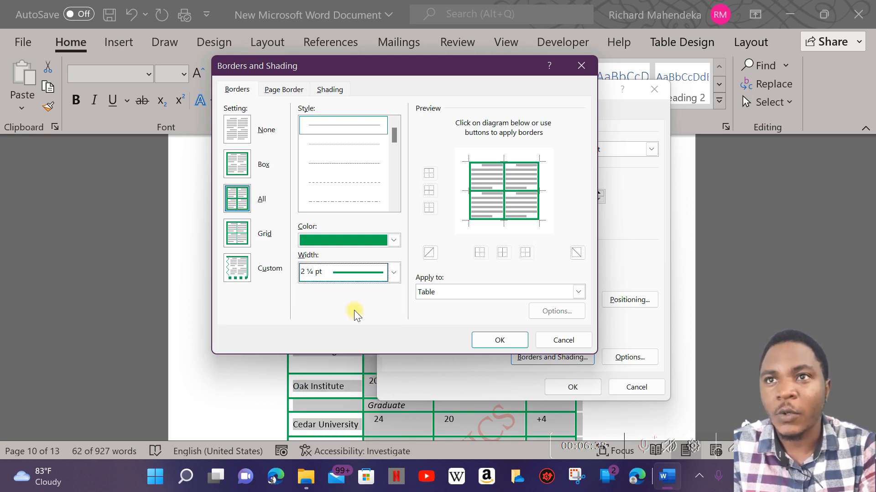
left_click(393, 272)
left_click(378, 347)
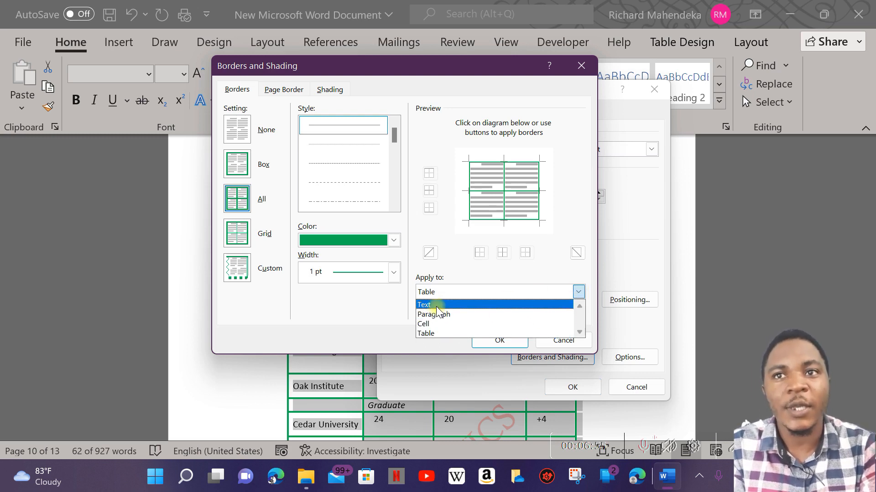
left_click(445, 331)
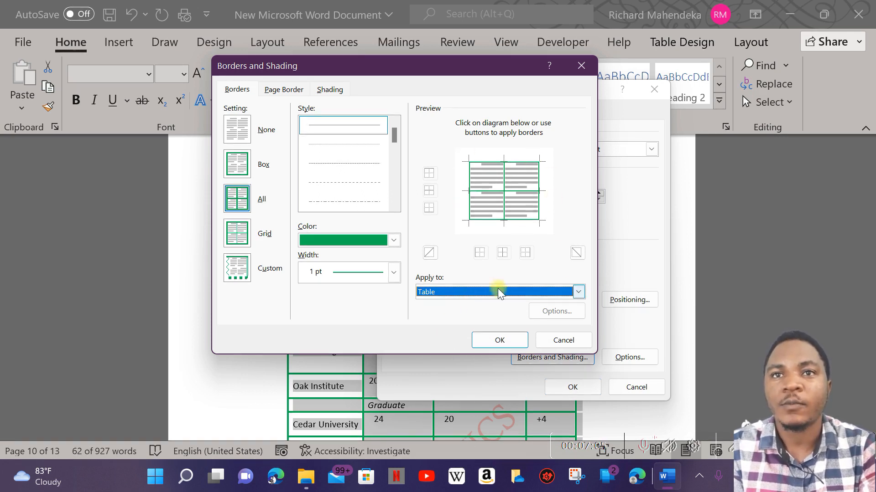
- Preview the borders applied to Text and to Paragraph, and return the target to Table
left_click(579, 292)
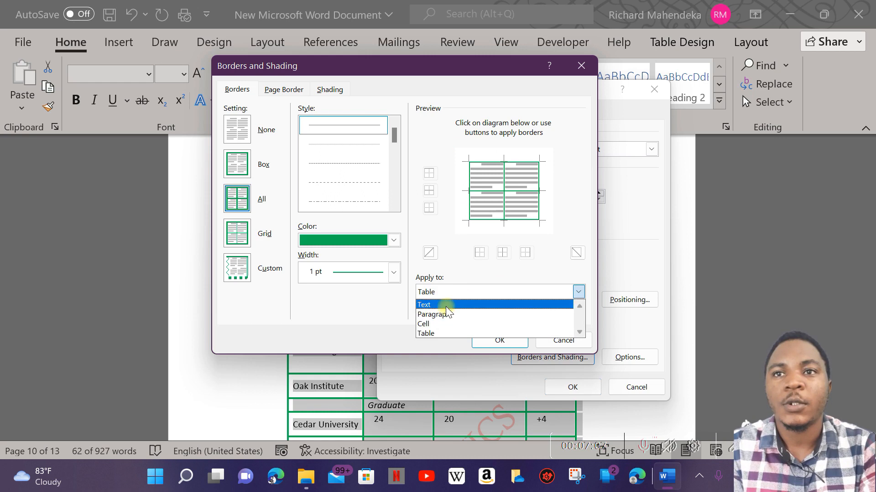
left_click(445, 307)
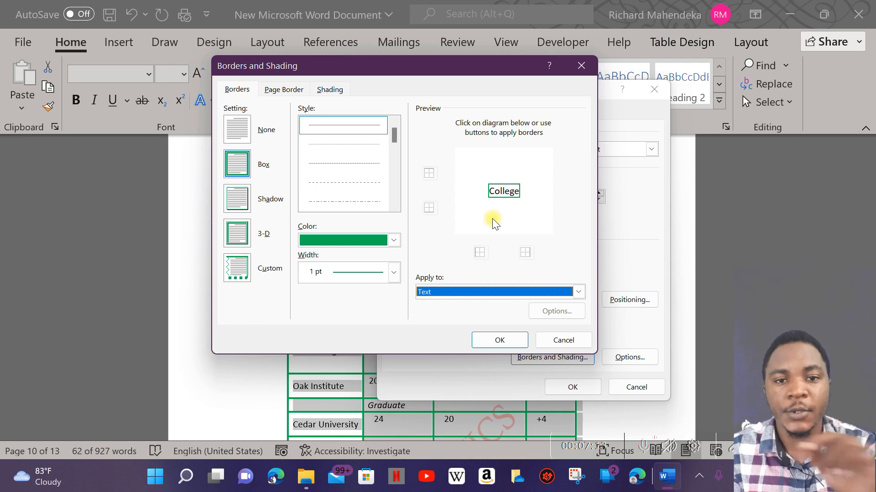
left_click(578, 292)
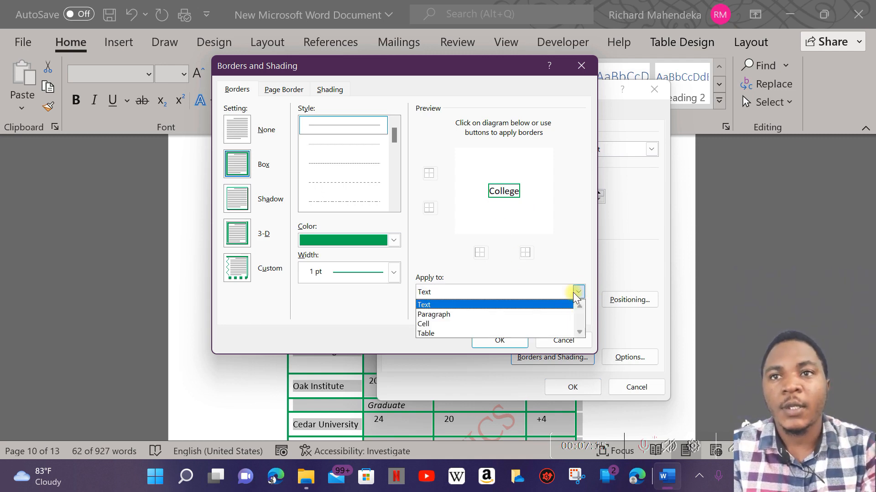
left_click(485, 316)
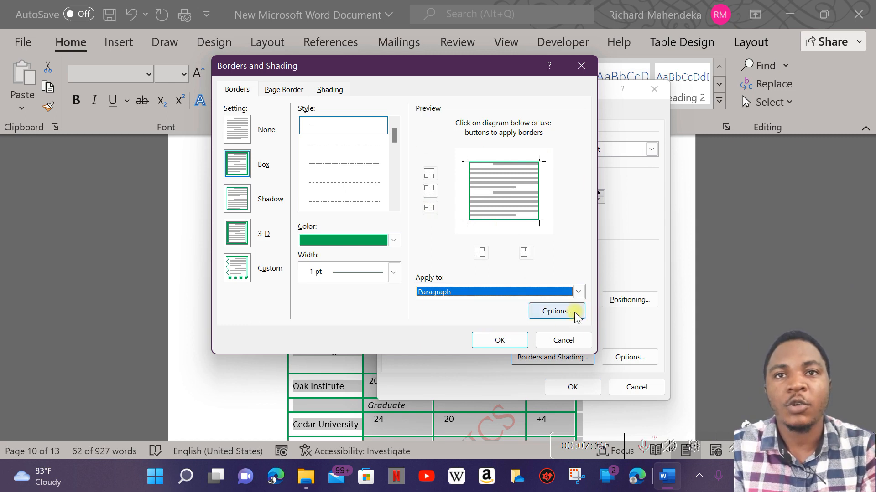
left_click(579, 291)
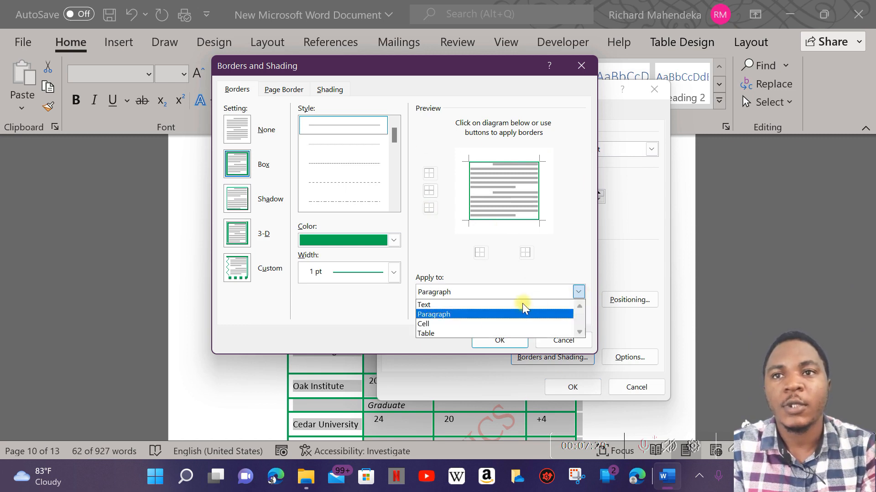
left_click(445, 306)
left_click(578, 292)
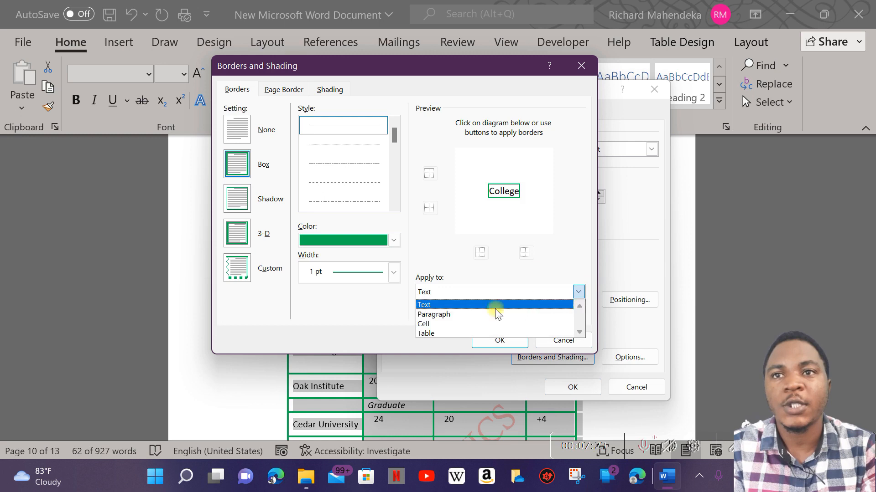
left_click(477, 331)
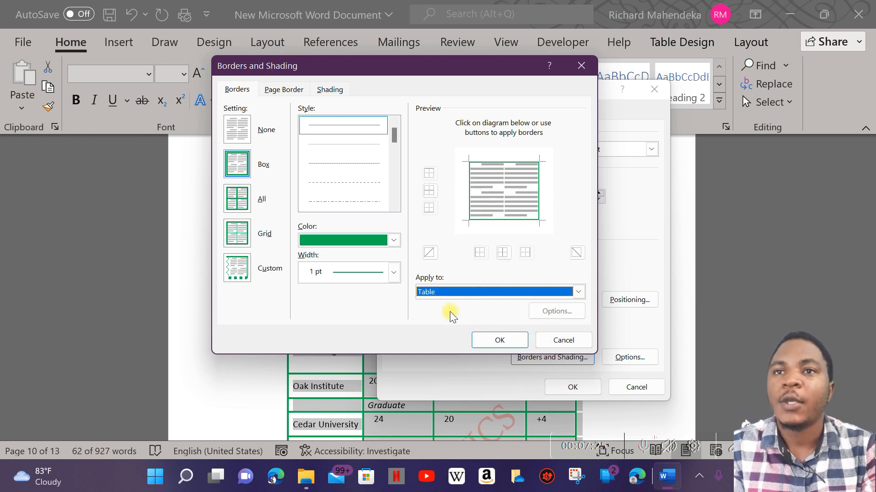
left_click(578, 292)
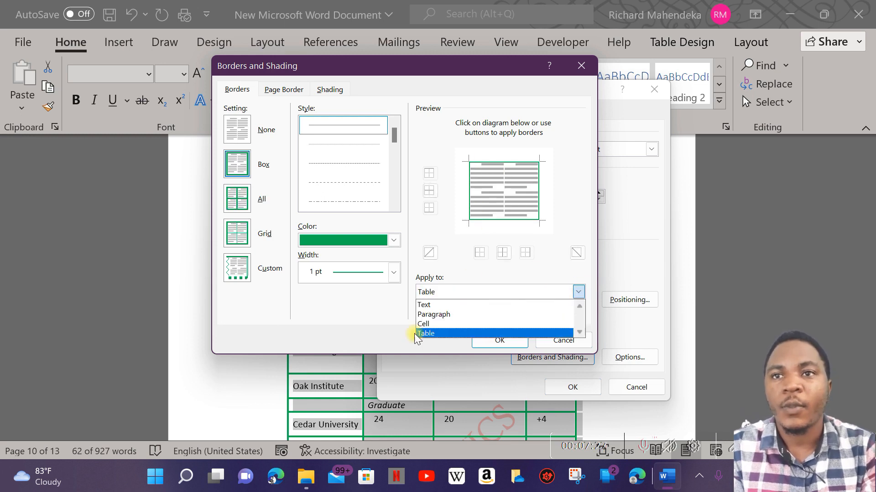
left_click(431, 332)
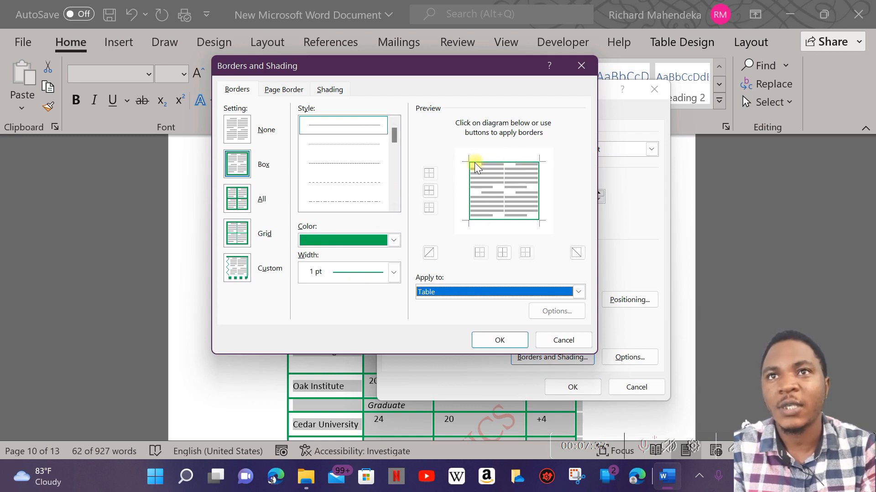
- Remove the top and bottom borders in the preview, apply the change, and check the table in the document
left_click(501, 162)
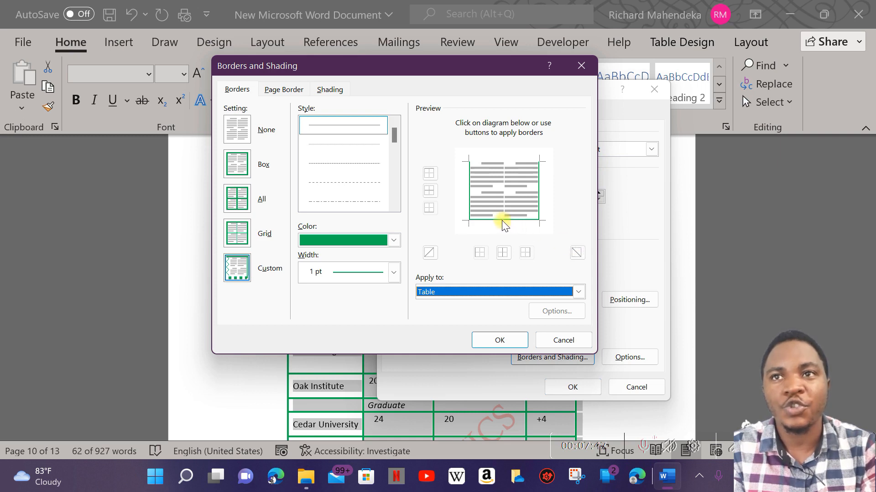
left_click(498, 339)
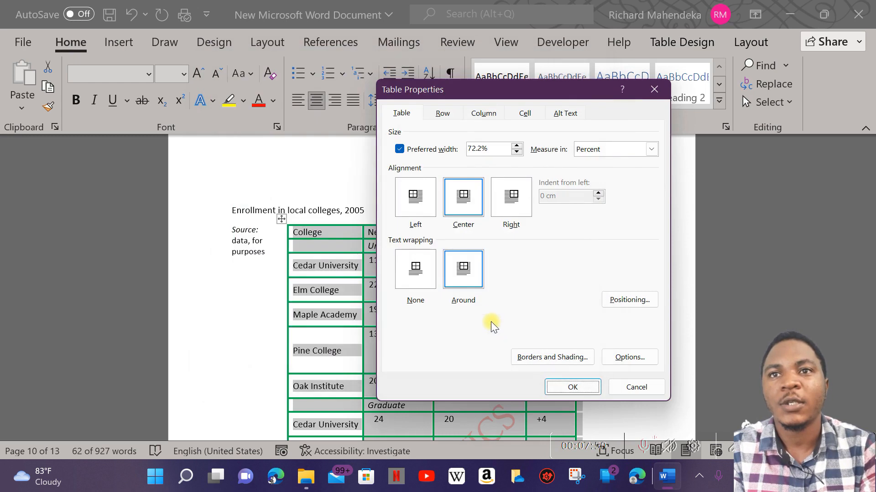
left_click(582, 388)
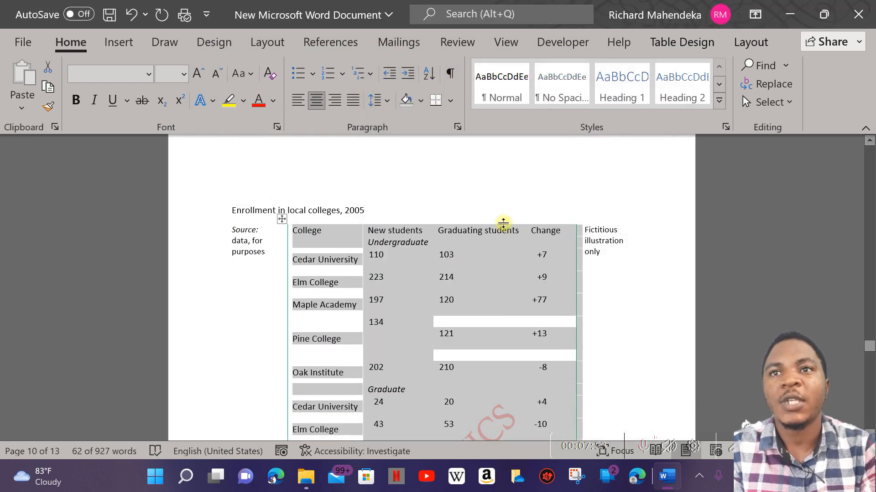
scroll(608, 262, "down", 3)
left_click(644, 266)
scroll(580, 228, "up", 3)
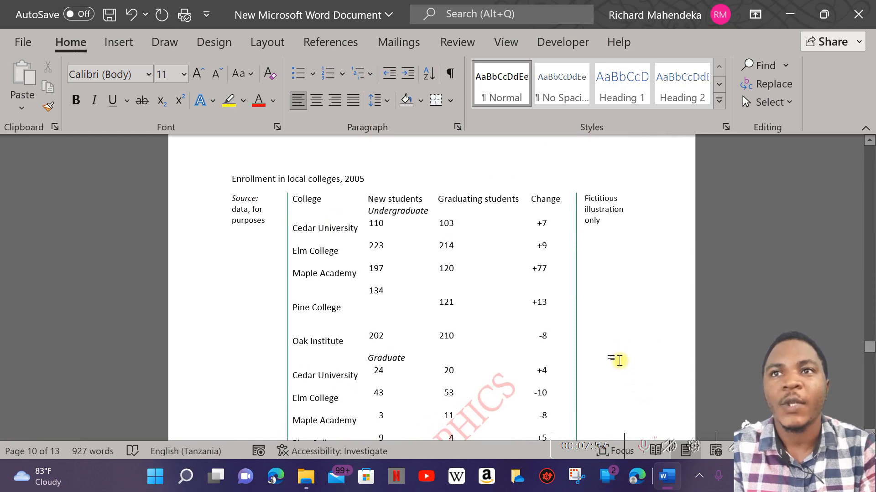
- Reselect the whole enrollment table and reopen Borders and Shading from its Table Properties
left_click(282, 187)
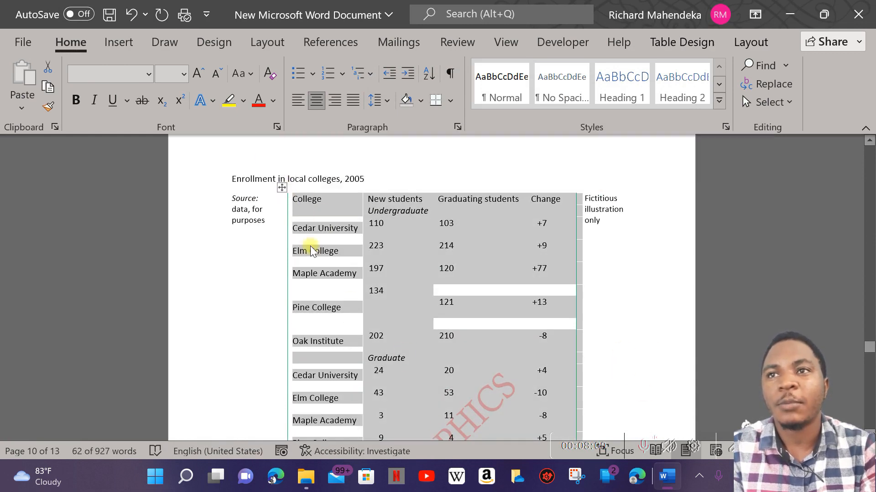
right_click(283, 186)
left_click(372, 422)
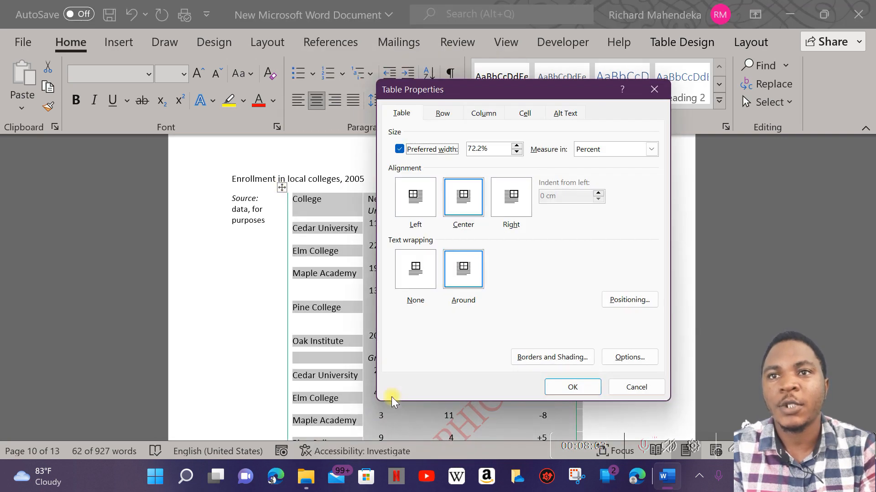
left_click(576, 358)
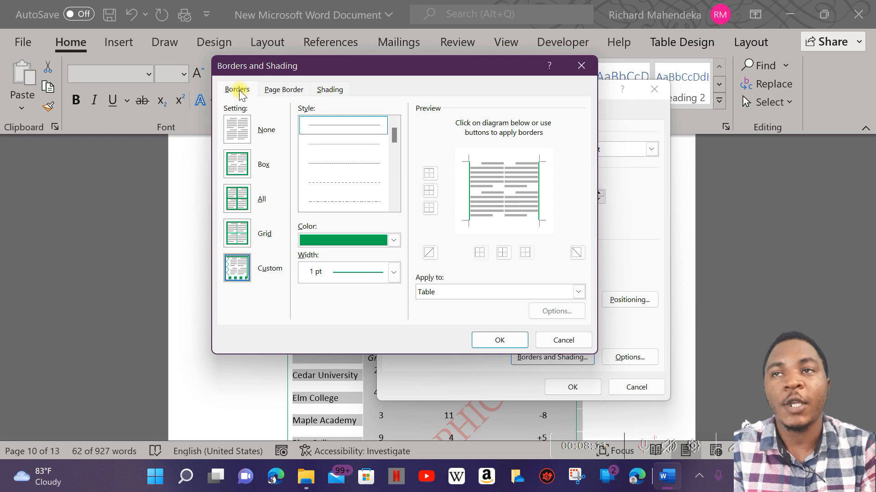
- Add left, right, bottom and top page borders in the Page Border preview for the whole document
left_click(287, 90)
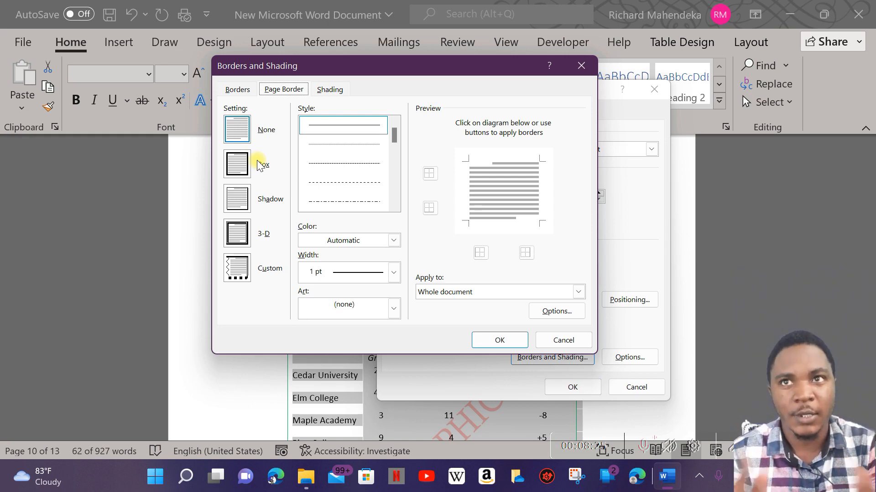
left_click(474, 185)
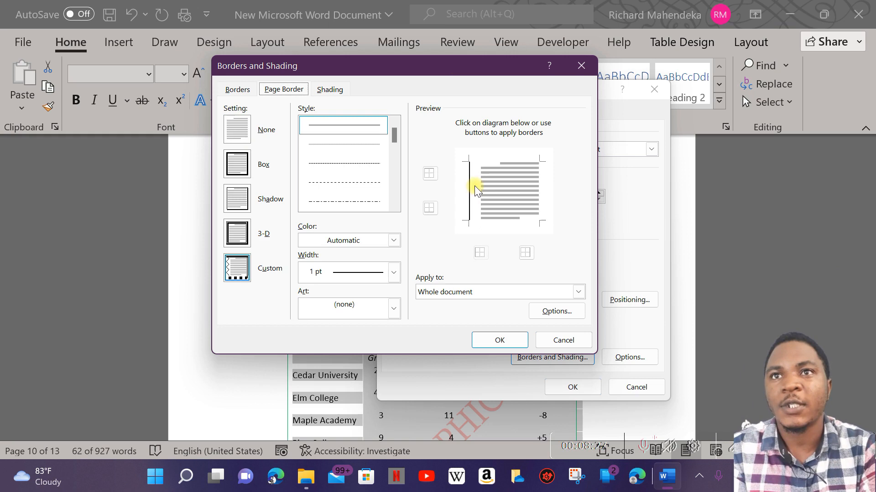
left_click(537, 187)
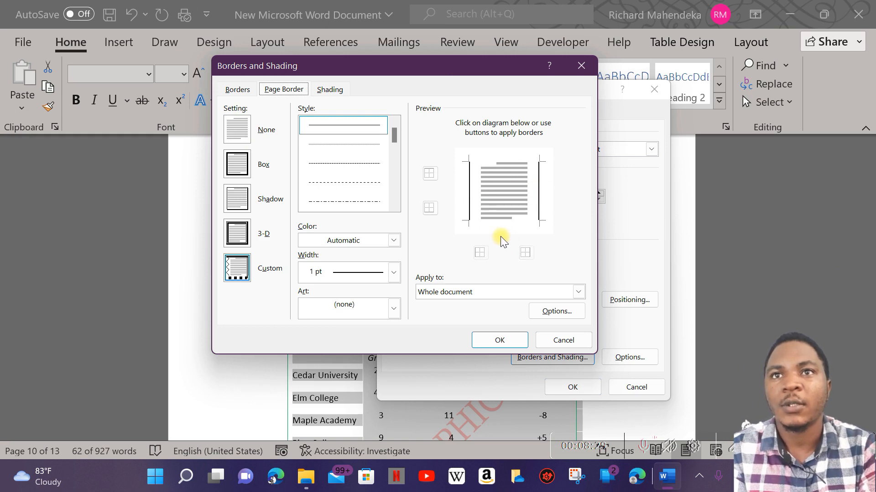
left_click(494, 222)
left_click(498, 161)
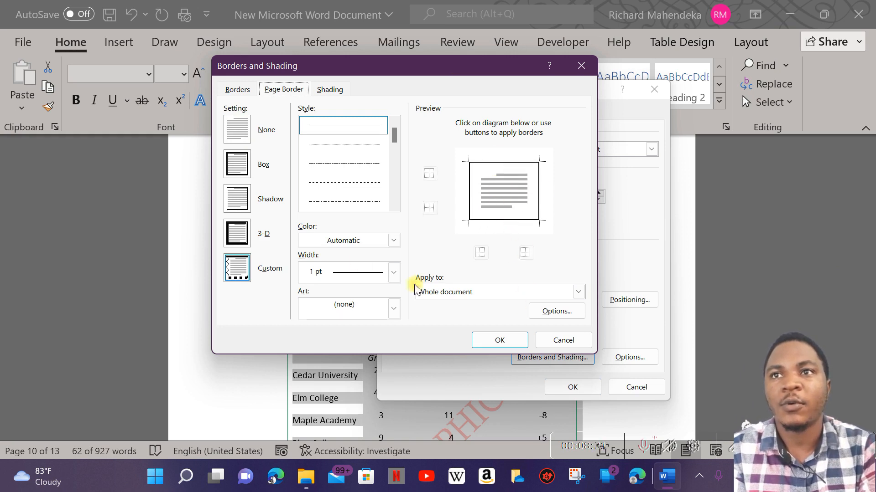
- Recolor all four page borders red for the whole document, apply the change, and check the bordered pages
left_click(358, 240)
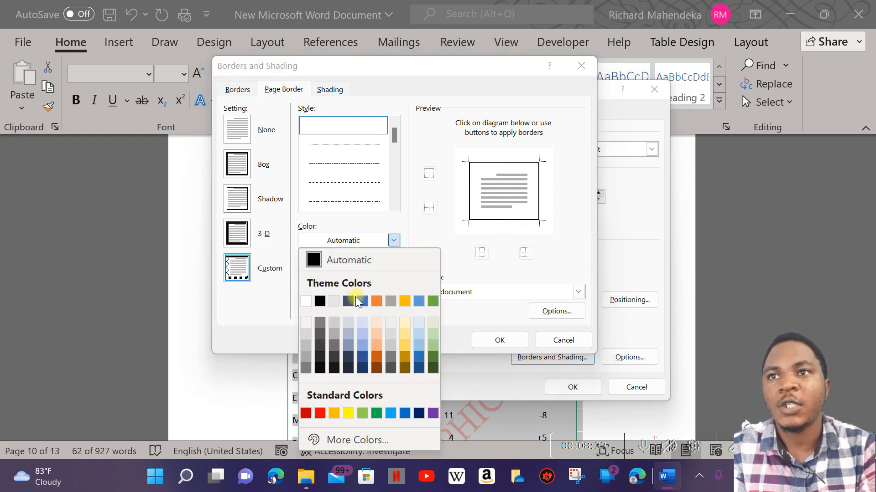
left_click(308, 417)
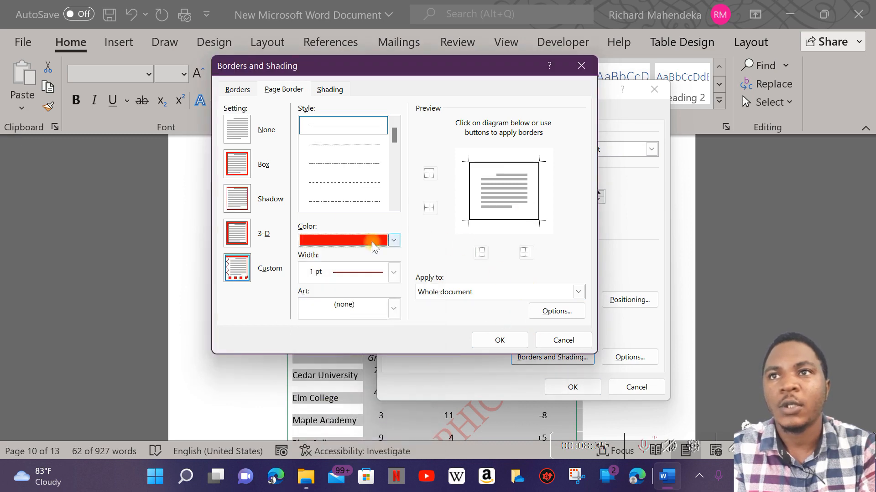
left_click(341, 130)
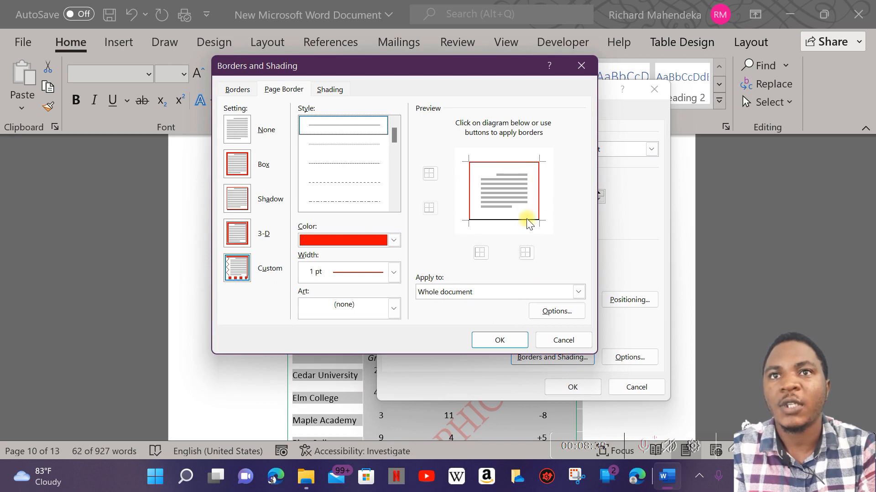
left_click(507, 338)
left_click(586, 388)
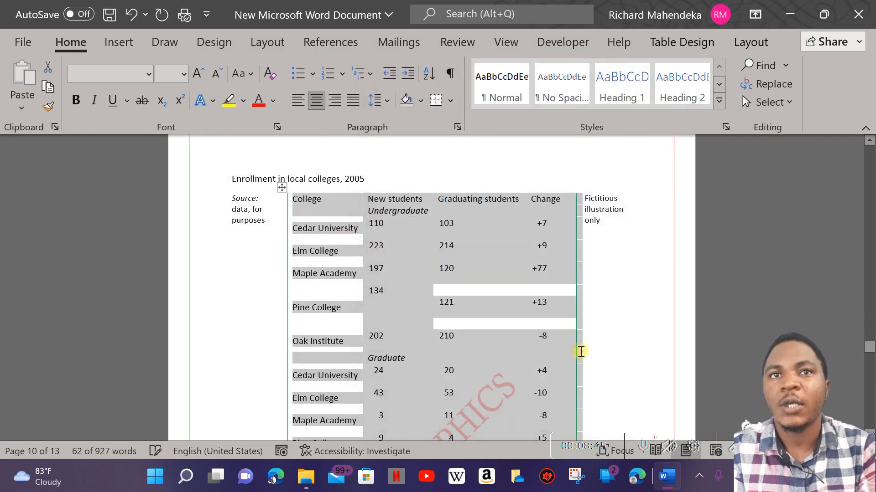
scroll(588, 282, "up", 8)
scroll(683, 228, "up", 3)
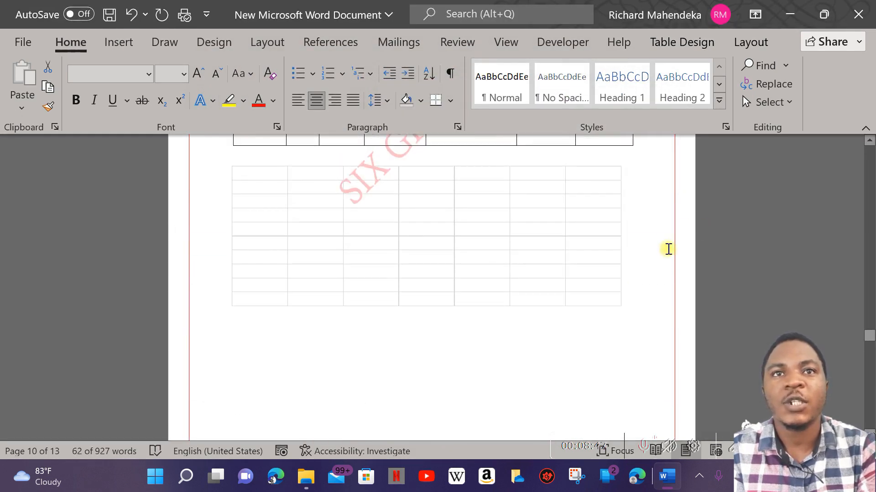
scroll(672, 254, "down", 6)
scroll(698, 283, "down", 1)
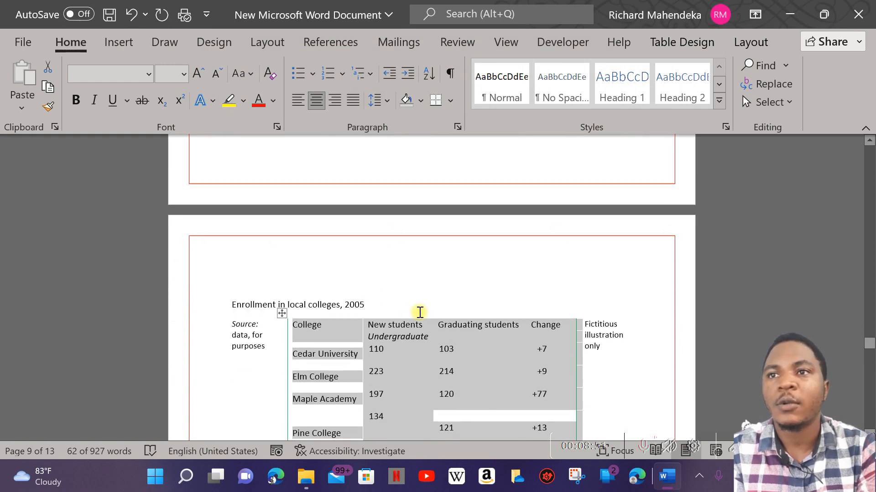
- Reopen Borders and Shading from the enrollment table's Table Properties and show the Shading options
right_click(281, 313)
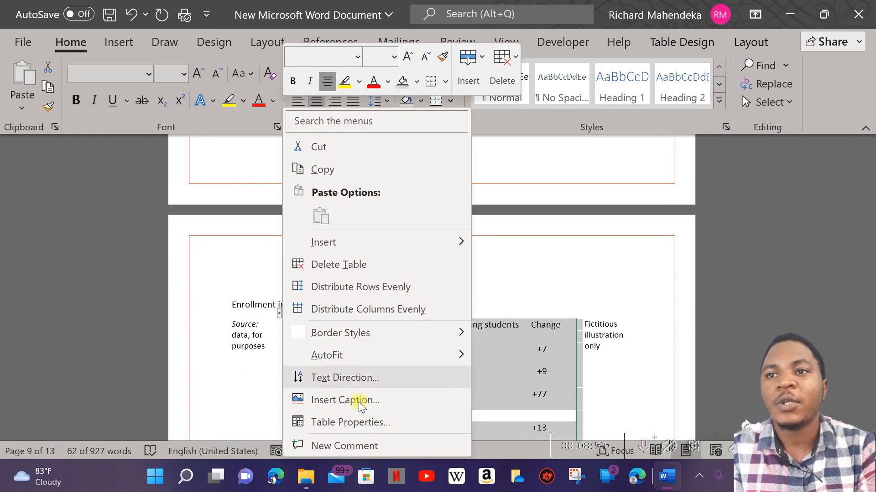
left_click(363, 423)
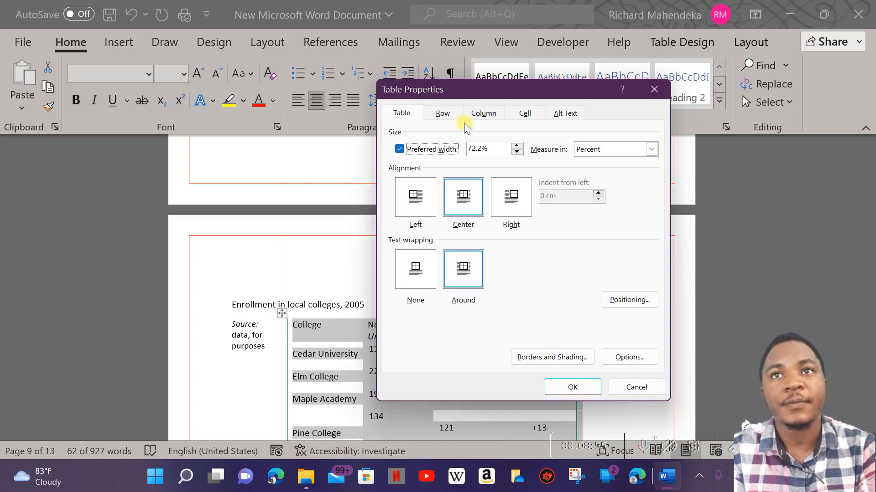
left_click(573, 363)
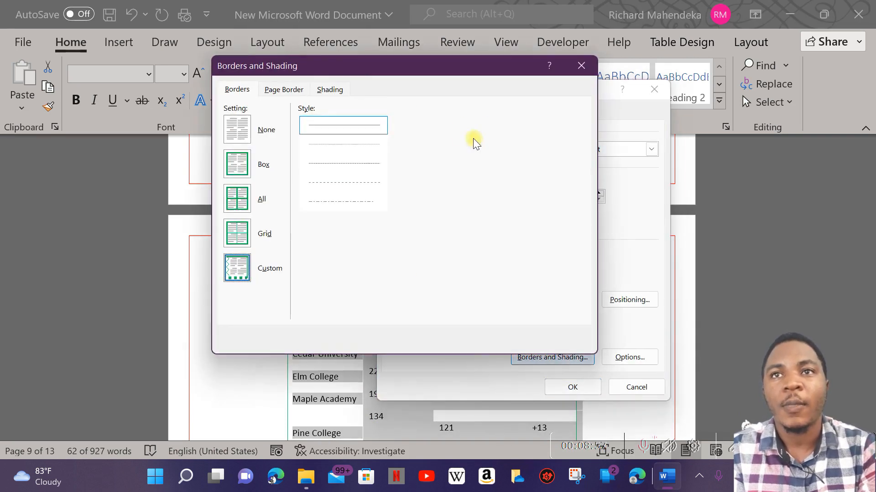
left_click_drag(354, 65, 540, 87)
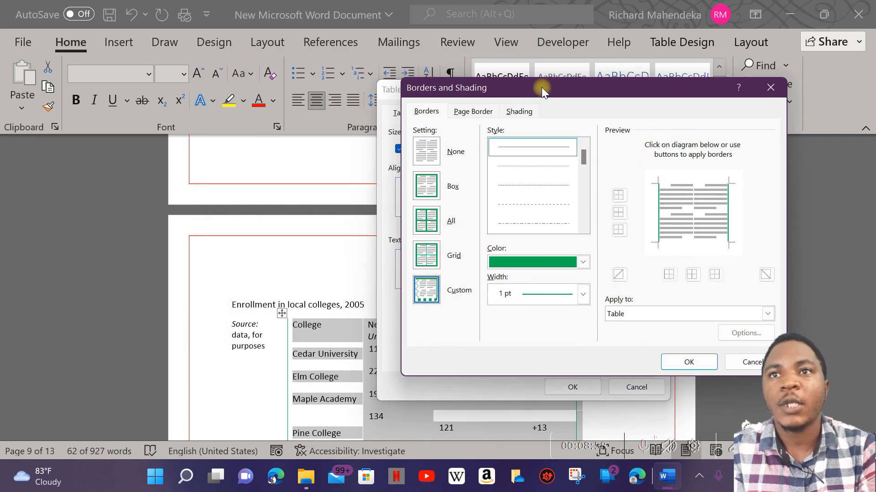
left_click(471, 111)
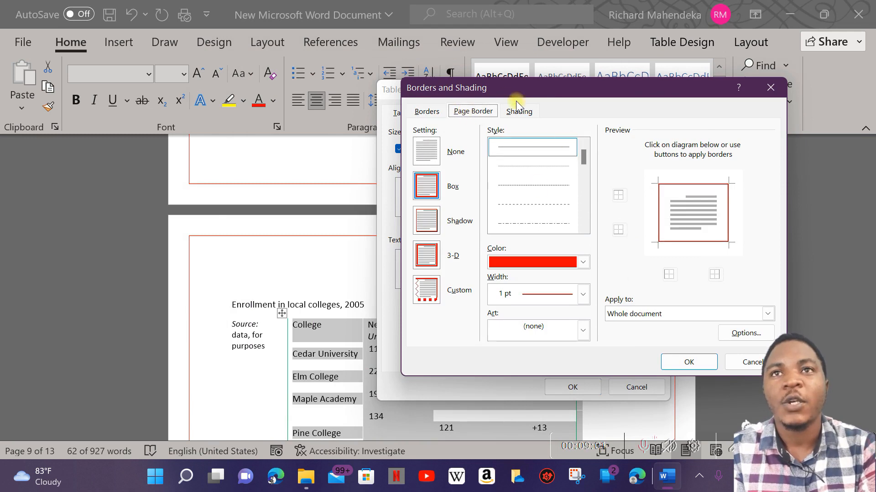
left_click(521, 112)
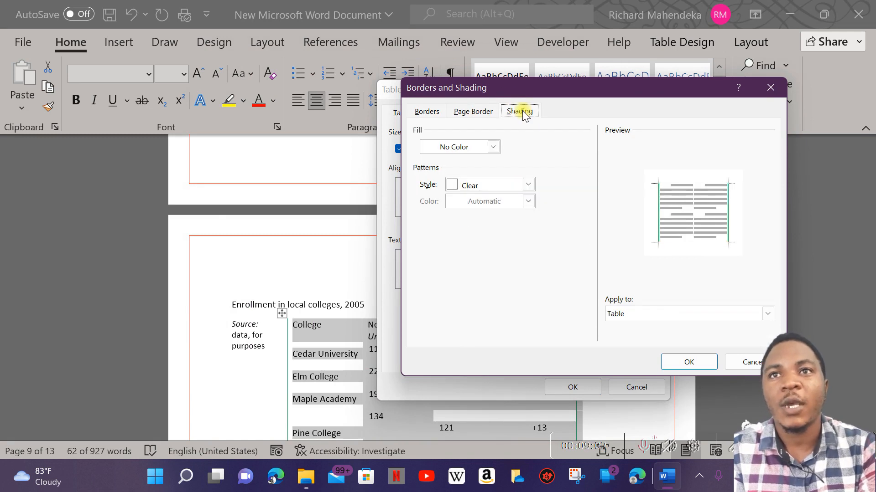
- Try a medium gray theme color as the table's shading fill
left_click(492, 147)
left_click(556, 141)
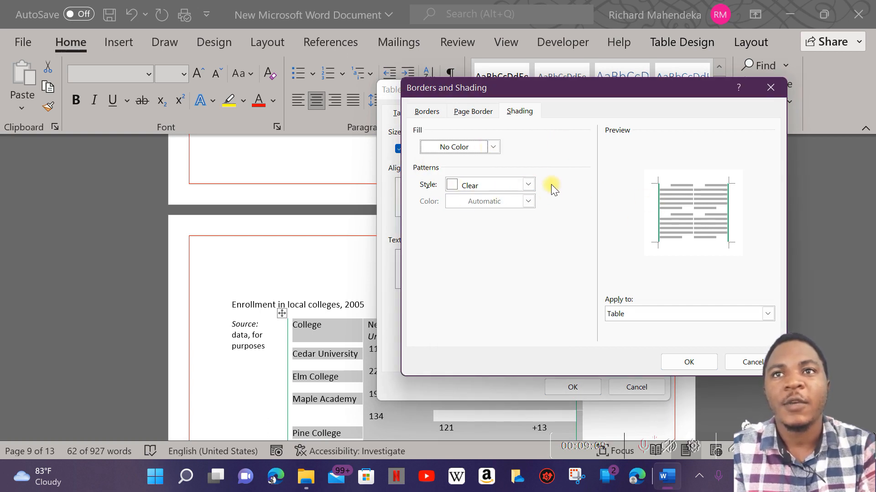
left_click(492, 146)
left_click(457, 208)
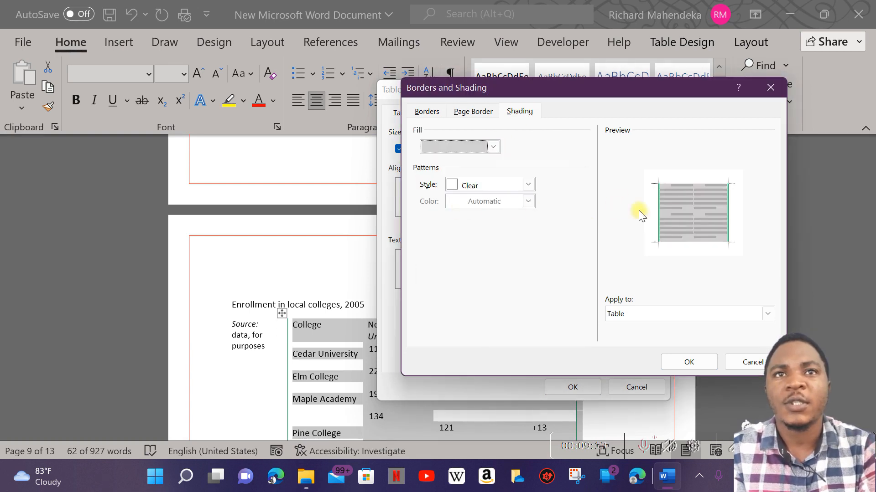
- Set the enrollment table's fill to the lightest gray theme color, apply it, and check the shading in the document
left_click(494, 145)
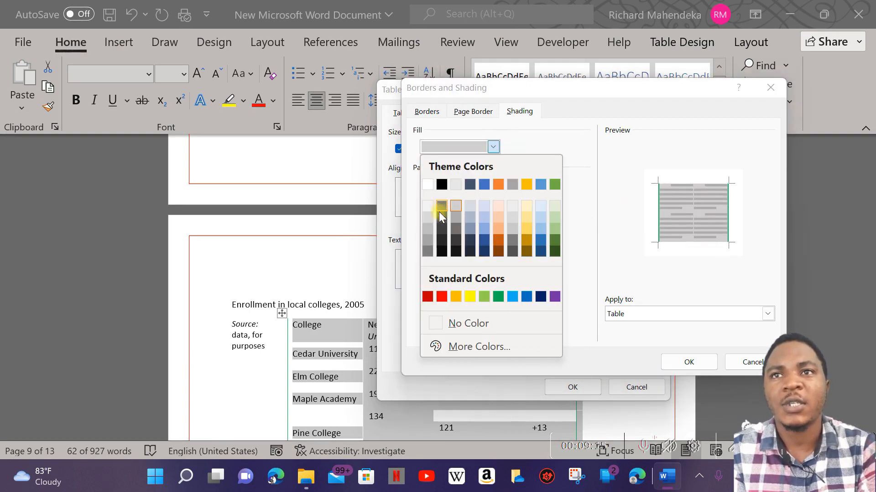
left_click(421, 205)
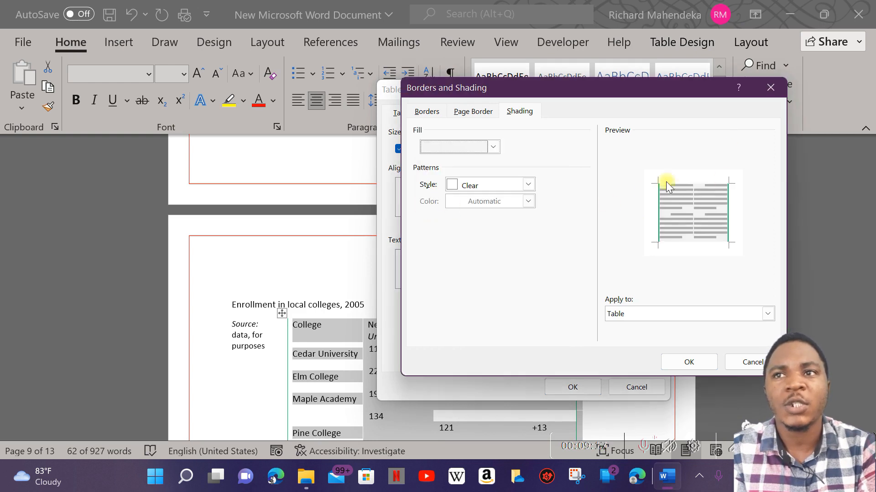
left_click(688, 362)
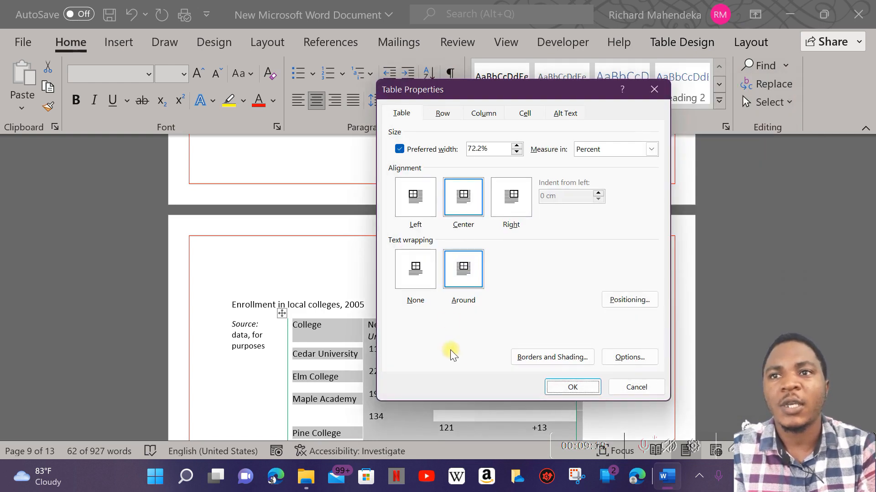
left_click(572, 387)
scroll(446, 342, "down", 4)
left_click(643, 295)
scroll(607, 262, "down", 3)
scroll(608, 262, "up", 3)
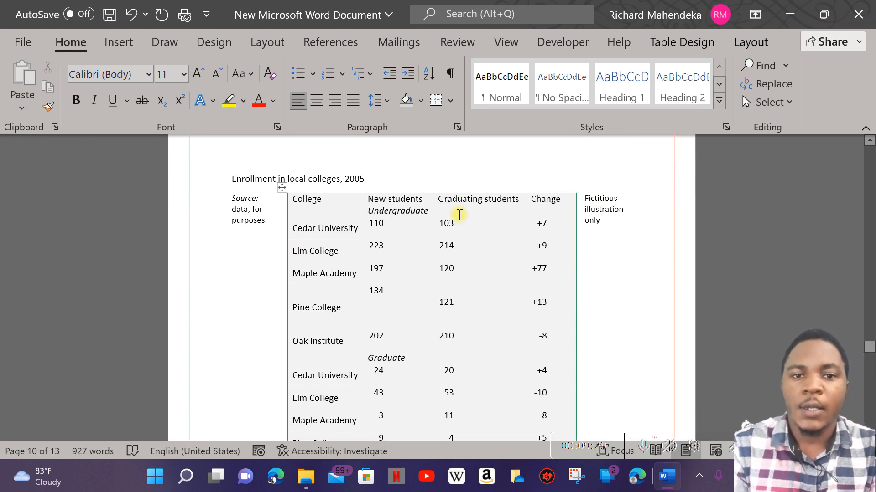
scroll(389, 303, "down", 4)
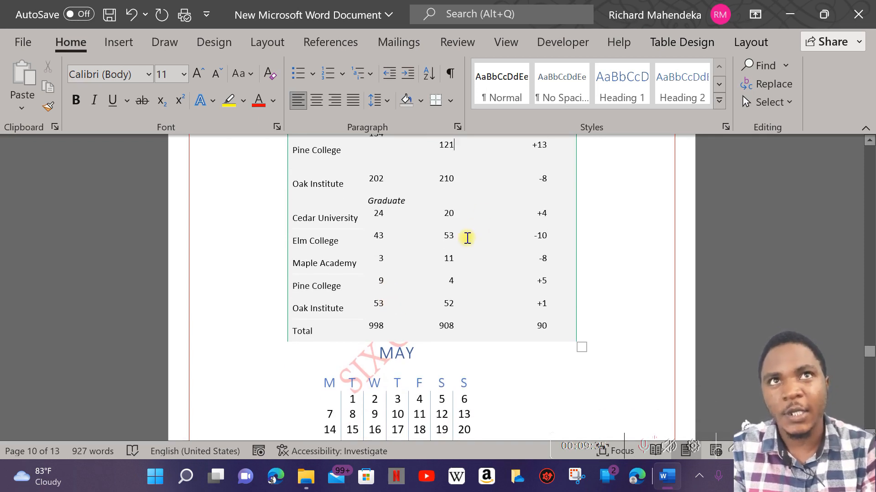
scroll(465, 237, "up", 4)
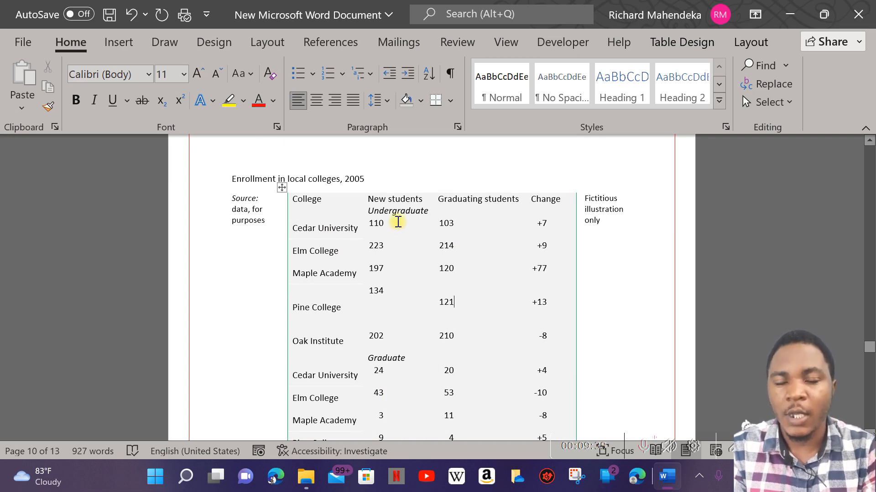
- Examine the Shading color choices in Table Design with the enrollment table's College header cell active
left_click(354, 203)
scroll(445, 247, "up", 3)
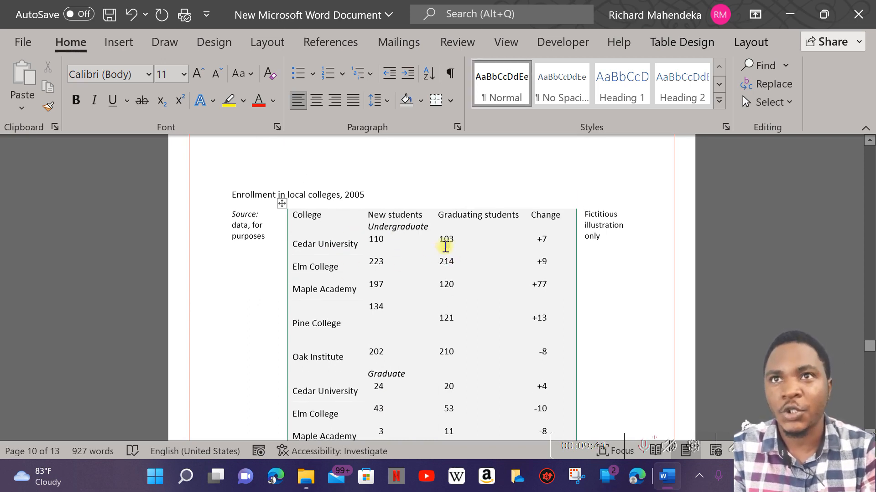
scroll(447, 248, "down", 4)
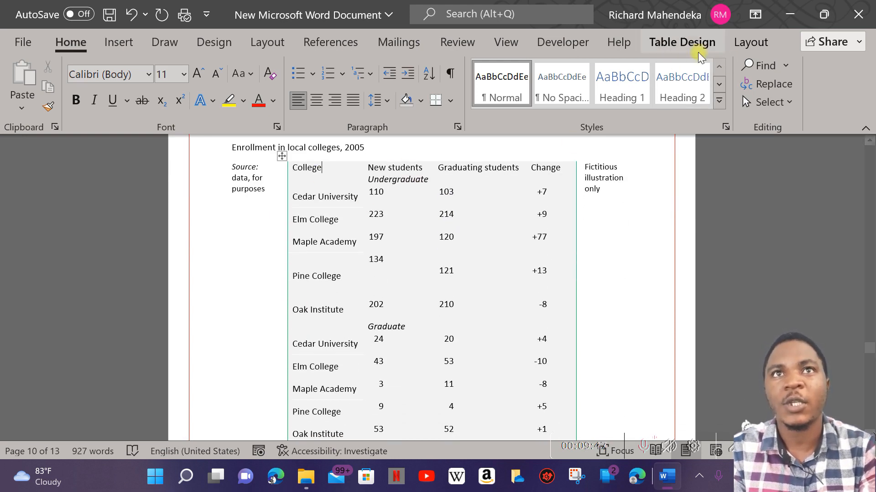
left_click(684, 42)
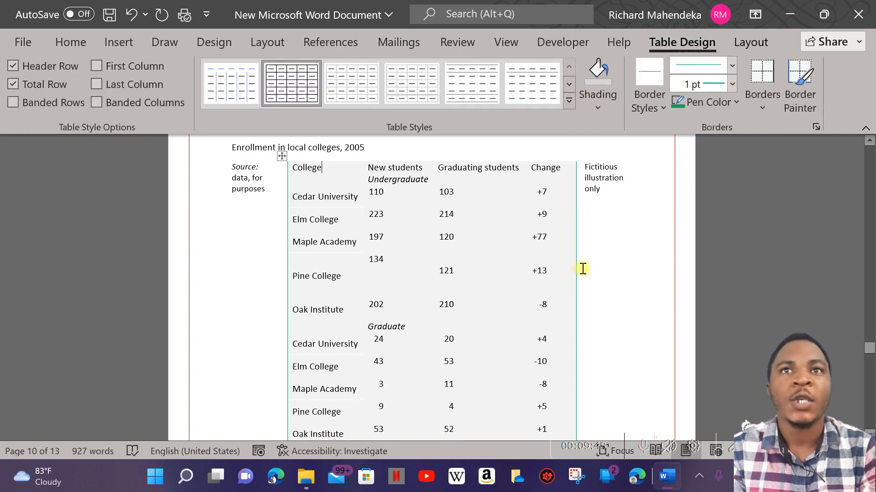
left_click(601, 107)
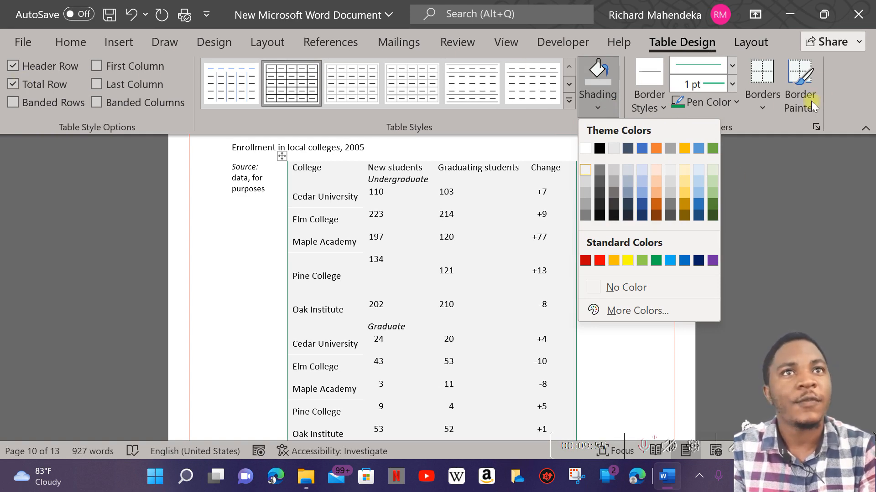
left_click(661, 157)
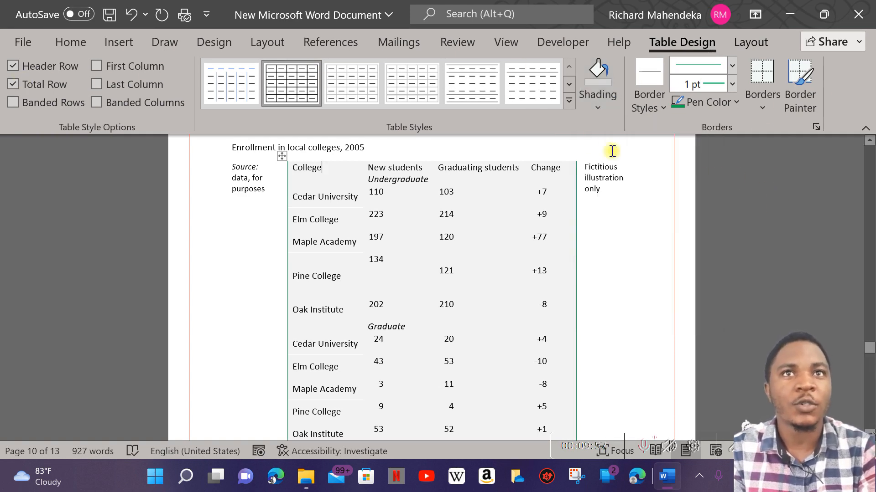
left_click(599, 109)
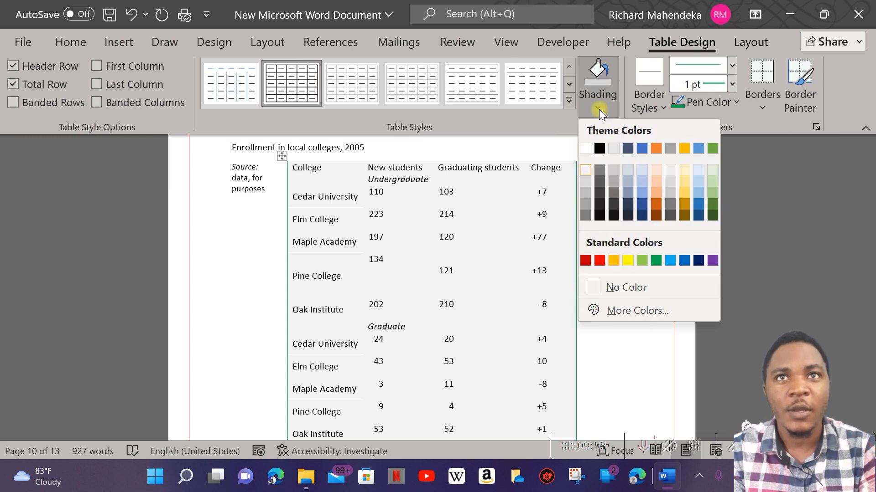
left_click(319, 161)
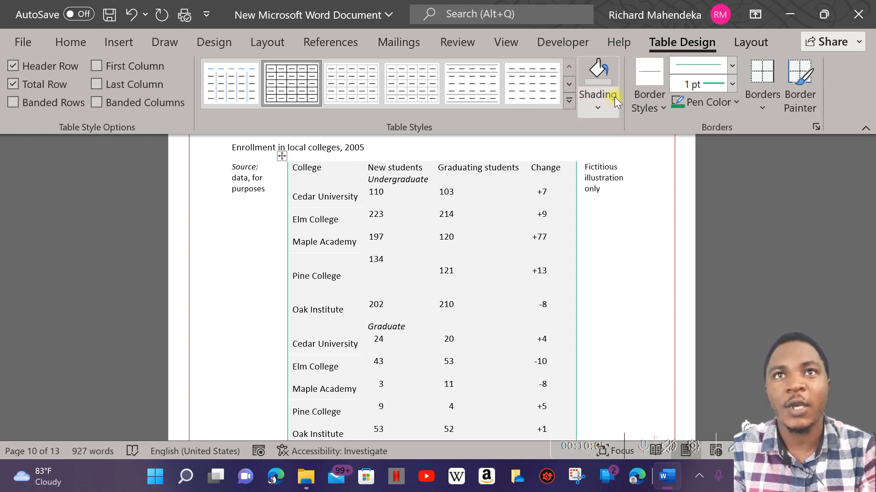
left_click(602, 109)
left_click(337, 179)
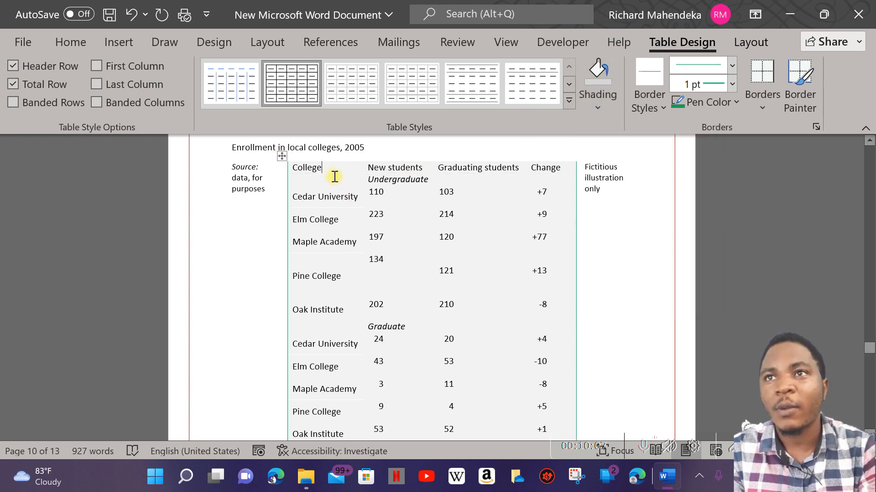
left_click_drag(276, 165, 291, 161)
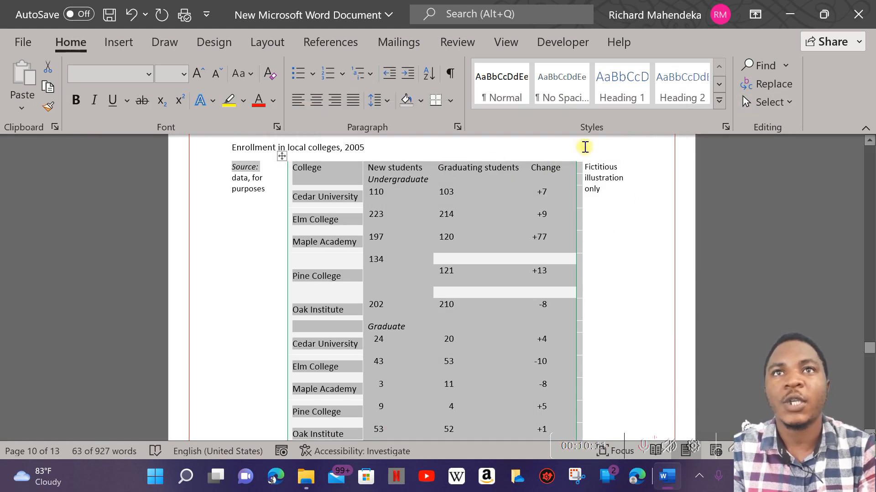
left_click(392, 205)
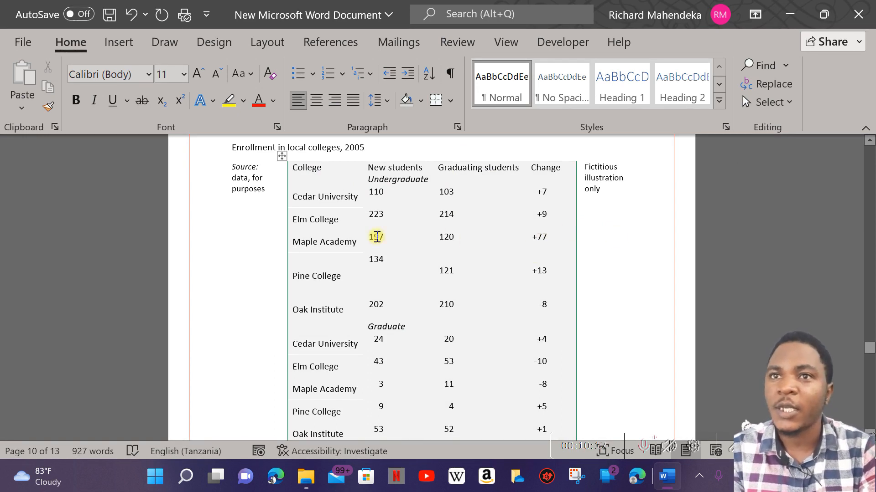
- Move the MAY calendar table down the page, leaving a clear gap below the enrollment table
scroll(377, 237, "down", 5)
scroll(383, 232, "up", 2)
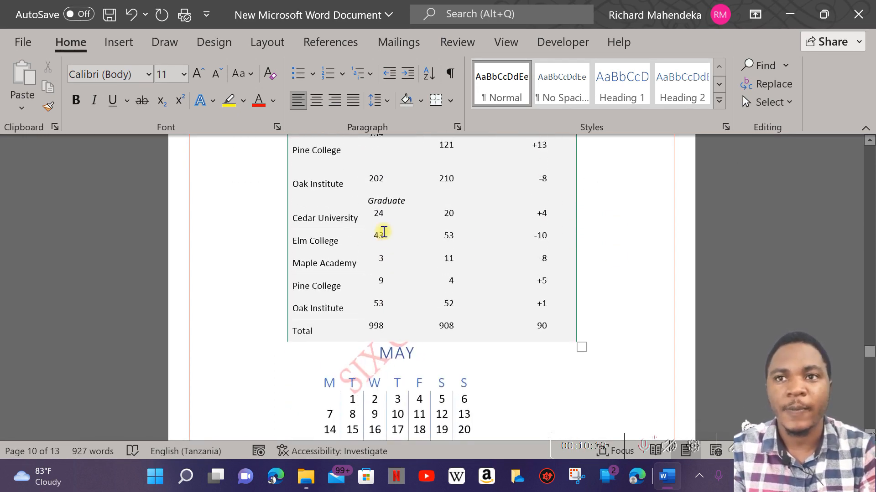
scroll(383, 232, "down", 6)
scroll(407, 207, "up", 2)
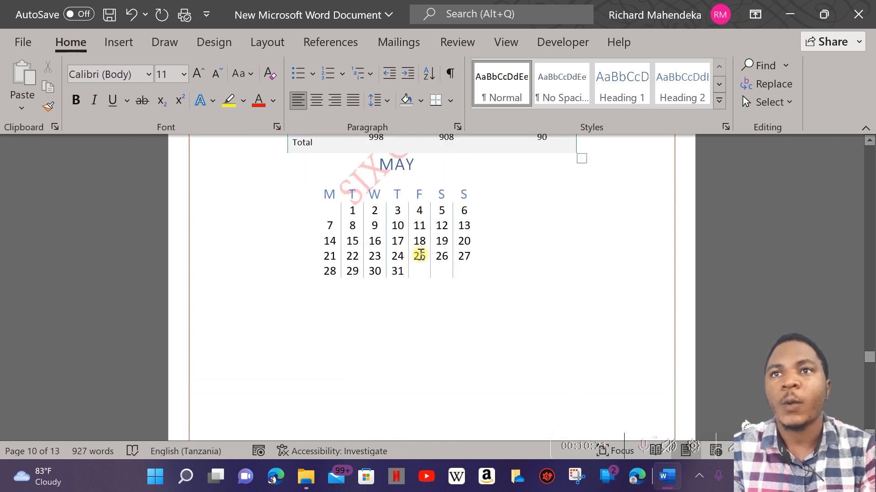
left_click(419, 254)
left_click_drag(315, 146, 331, 206)
left_click_drag(329, 149, 333, 190)
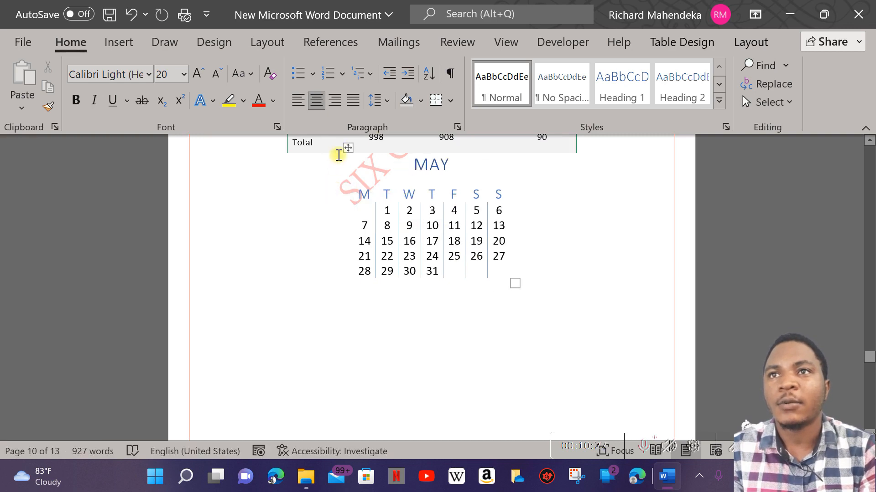
left_click_drag(348, 150, 324, 237)
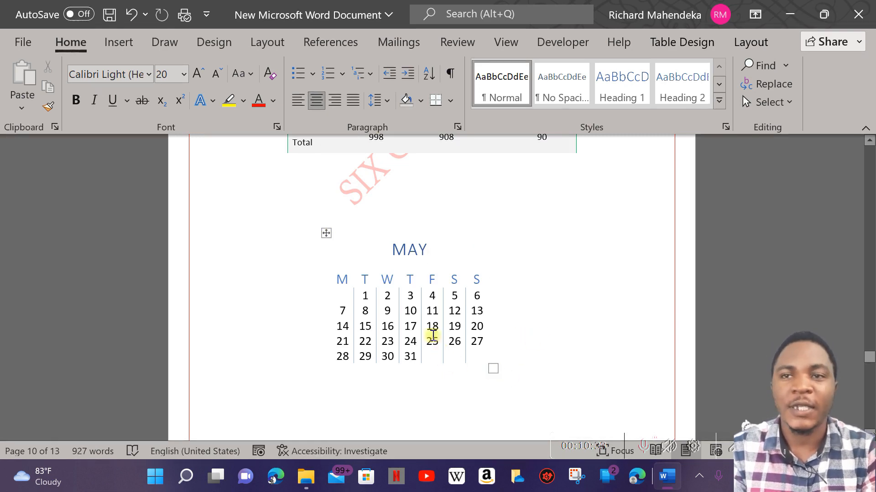
left_click(452, 294)
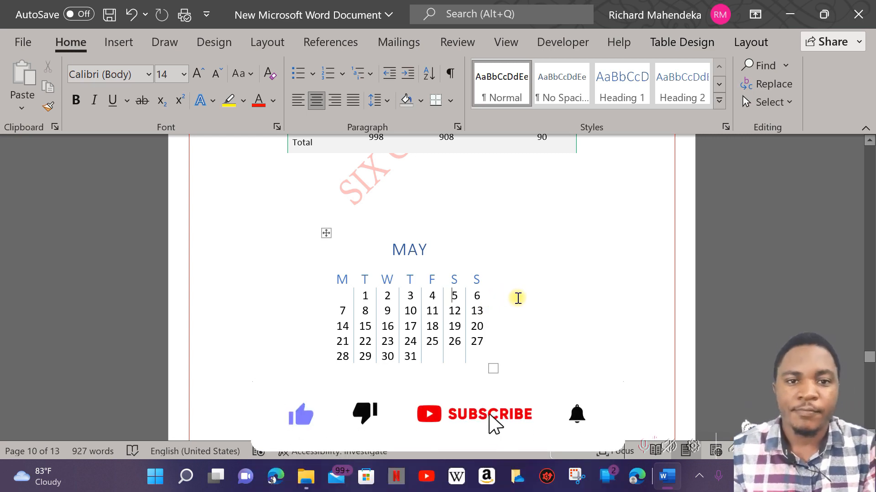
mouse_move(486, 231)
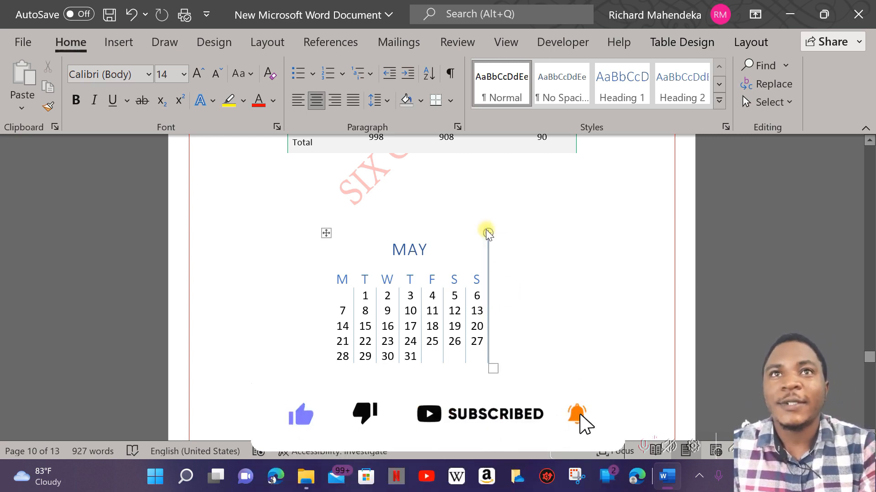